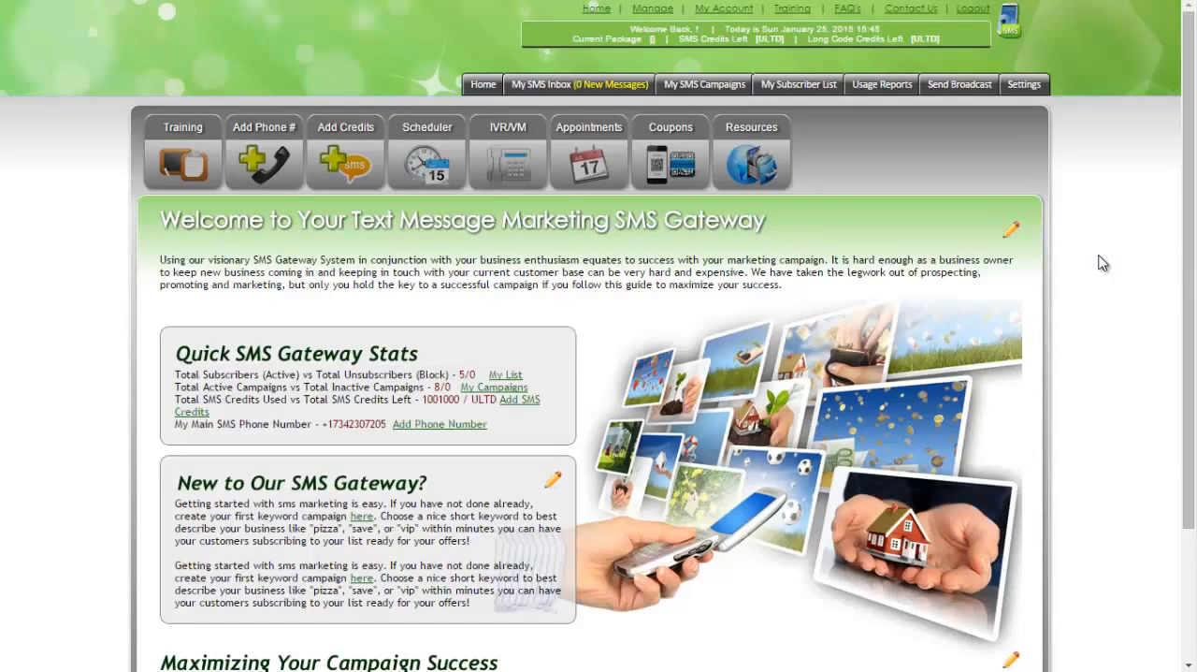
# Create a new Prospector lead notifier campaign titled "Cars" among the SMS campaigns.
pyautogui.click(730, 85)
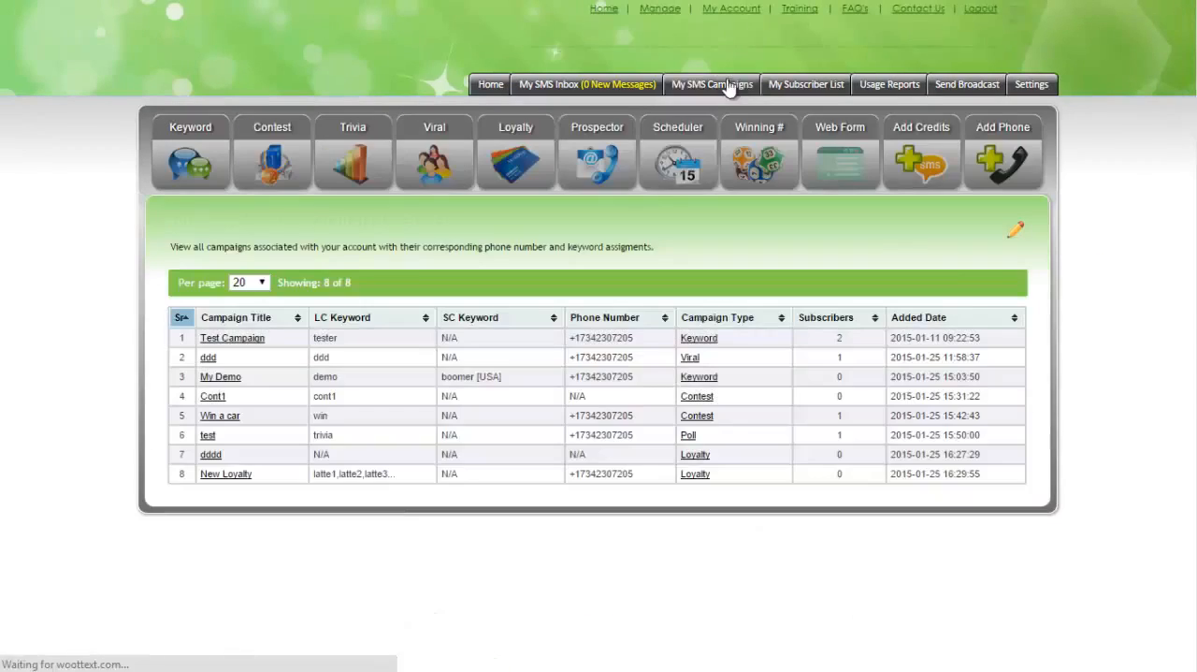
pyautogui.click(599, 157)
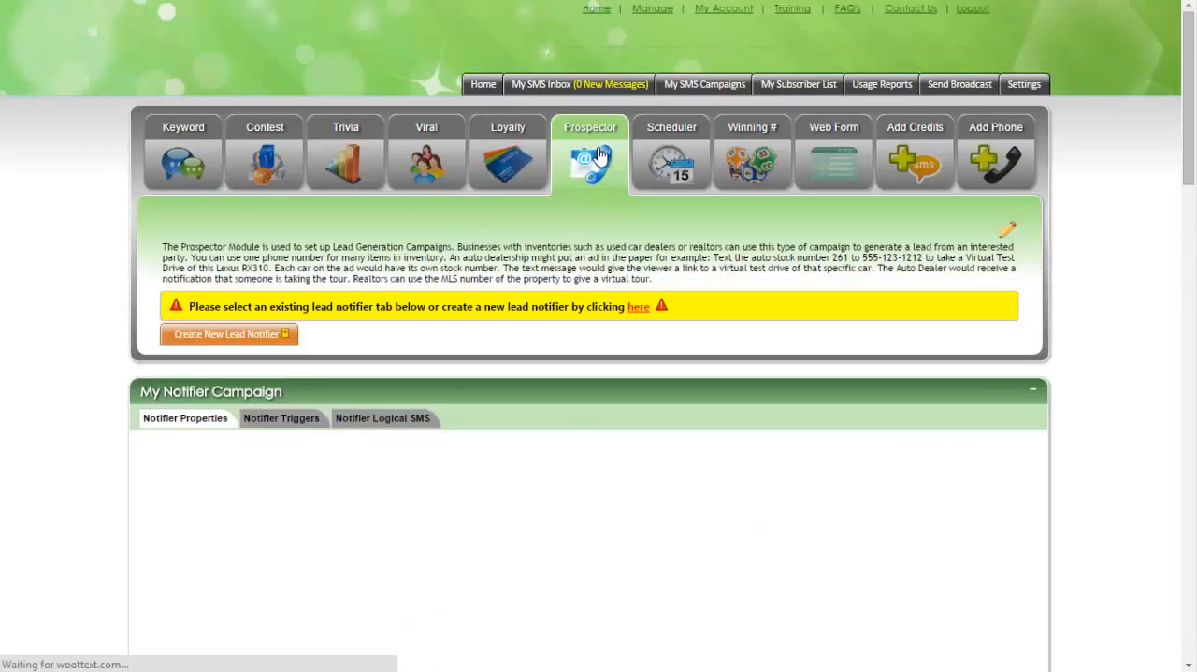
pyautogui.click(216, 337)
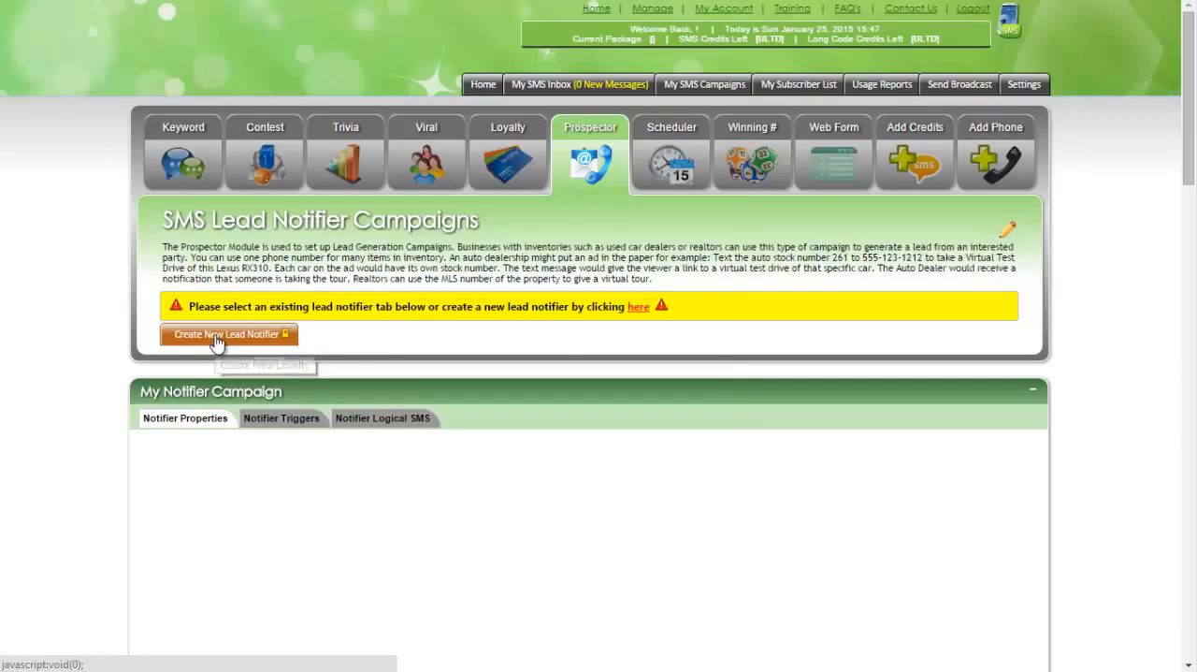
pyautogui.click(544, 316)
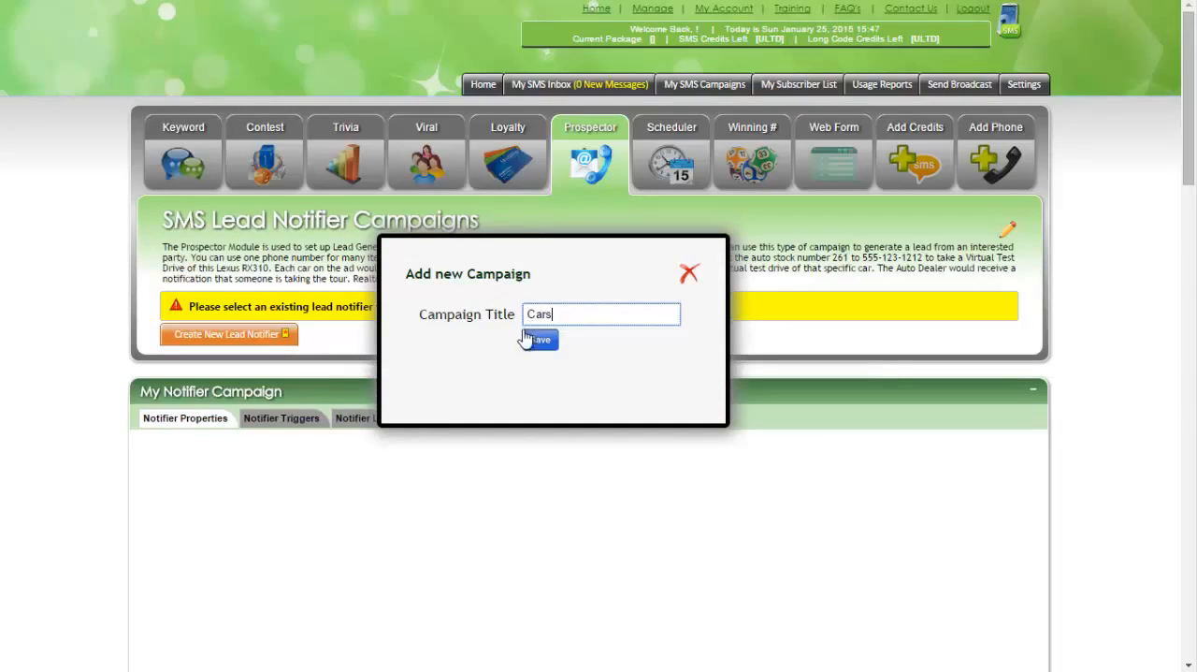
pyautogui.click(533, 341)
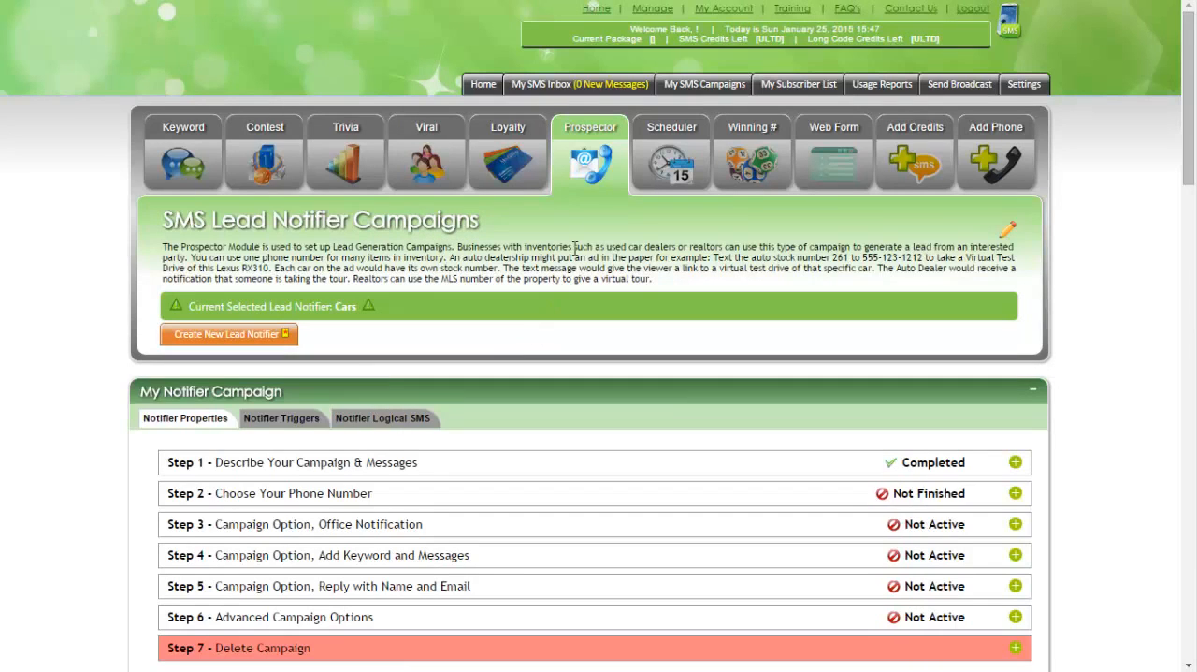
# Reopen the Prospector module, select the Cars lead notifier and look over its setup steps, leads list and statistics.
pyautogui.click(596, 166)
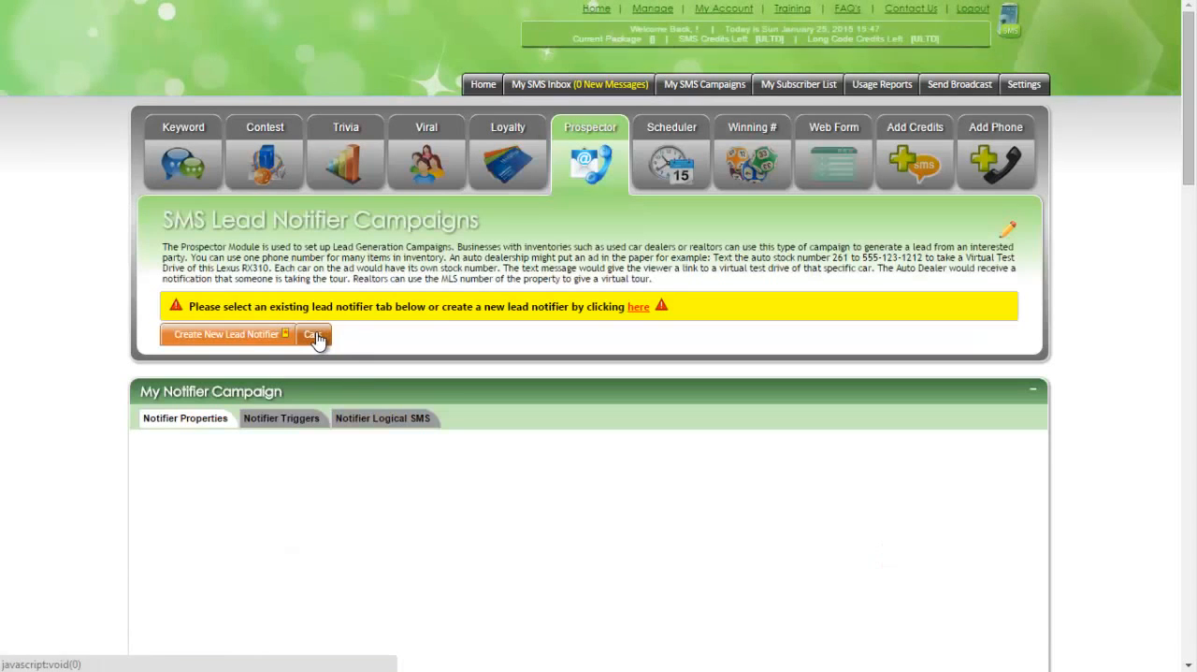
pyautogui.click(315, 335)
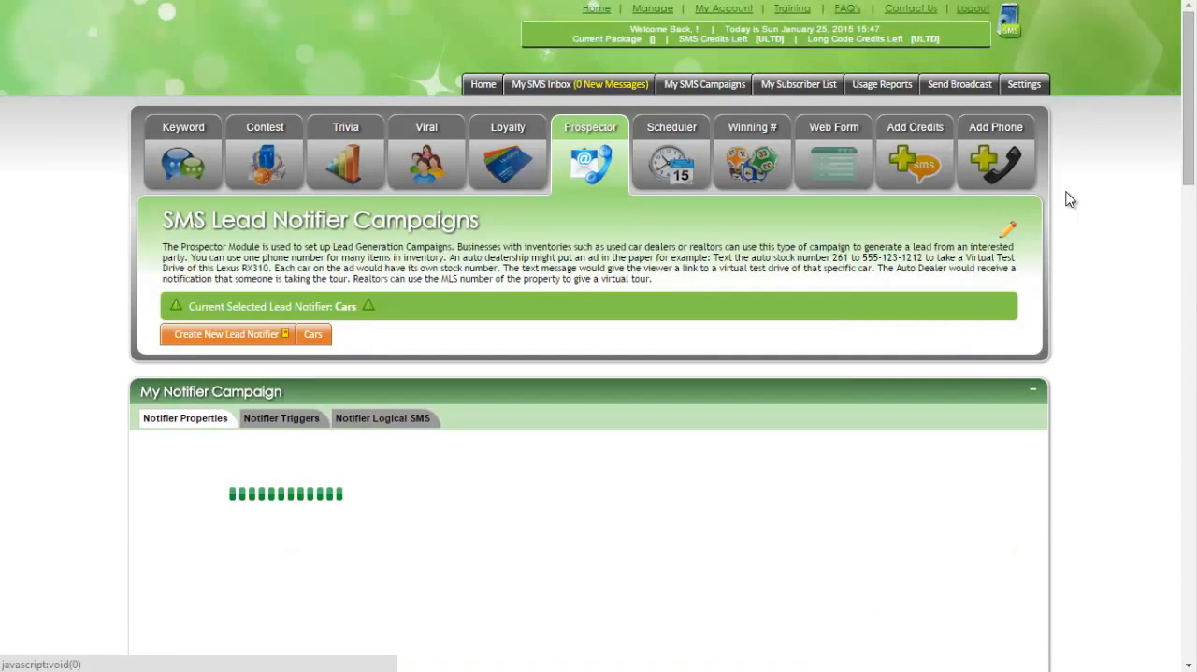
pyautogui.scroll(-5, 1071, 199)
pyautogui.scroll(4, 1070, 200)
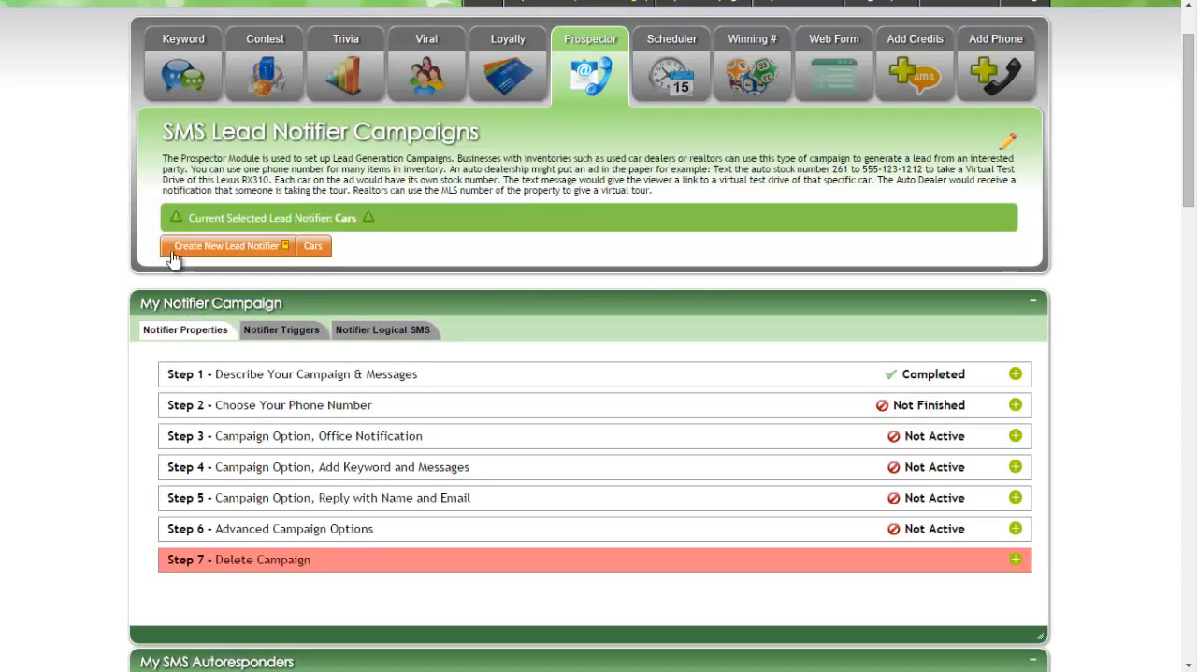
pyautogui.scroll(-10, 119, 229)
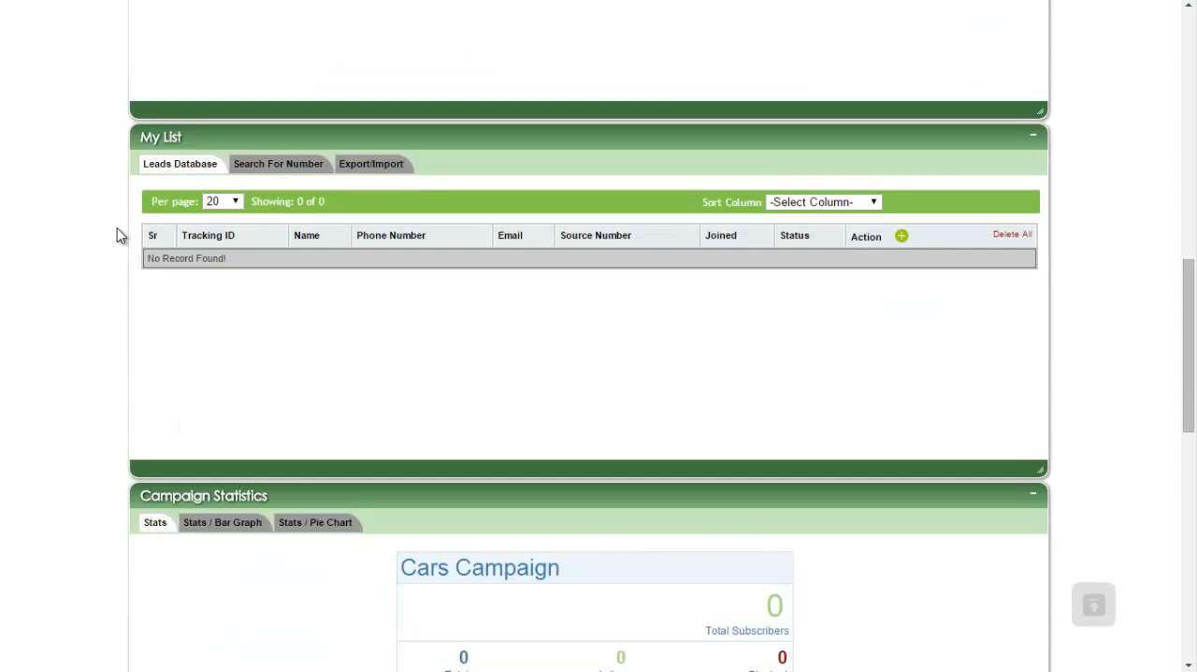
pyautogui.scroll(-5, 119, 234)
pyautogui.scroll(12, 119, 234)
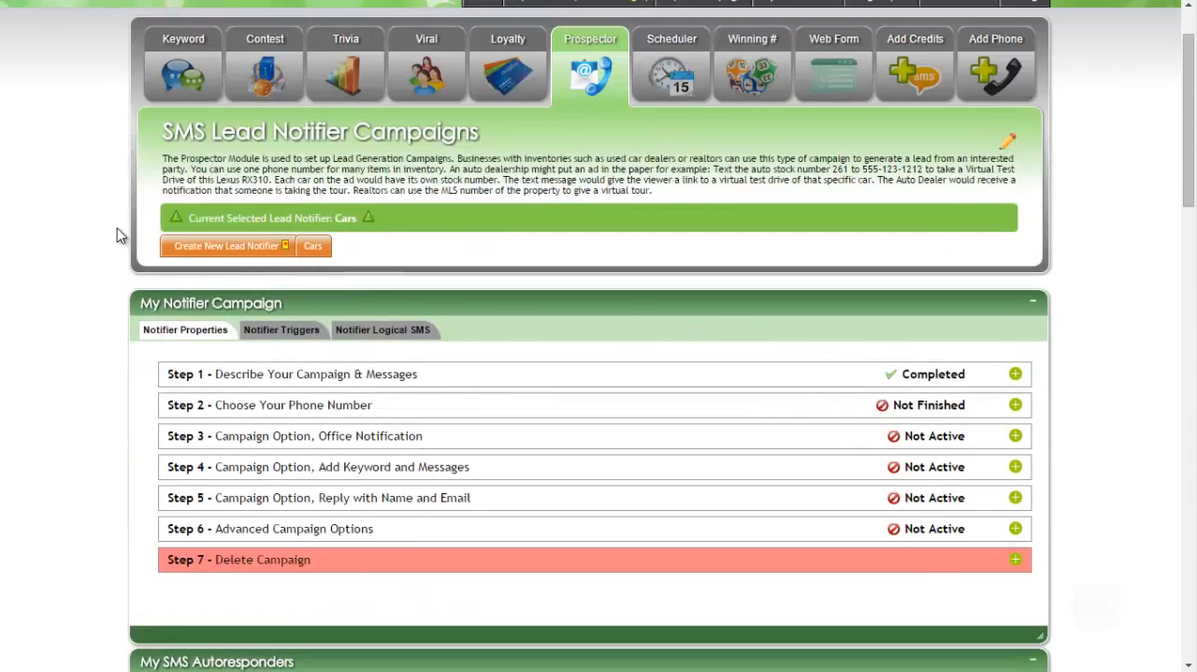
pyautogui.scroll(2, 117, 235)
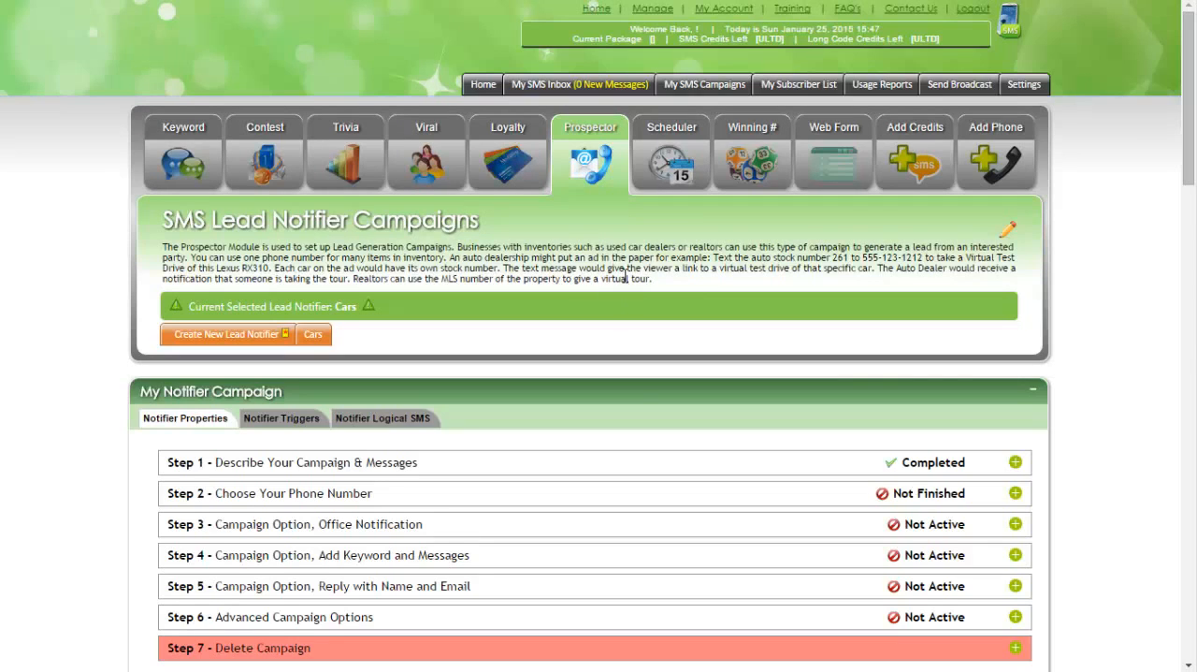
# Review the title, SC country and monthly message settings in Step 1 of the Cars campaign and save them.
pyautogui.click(1016, 463)
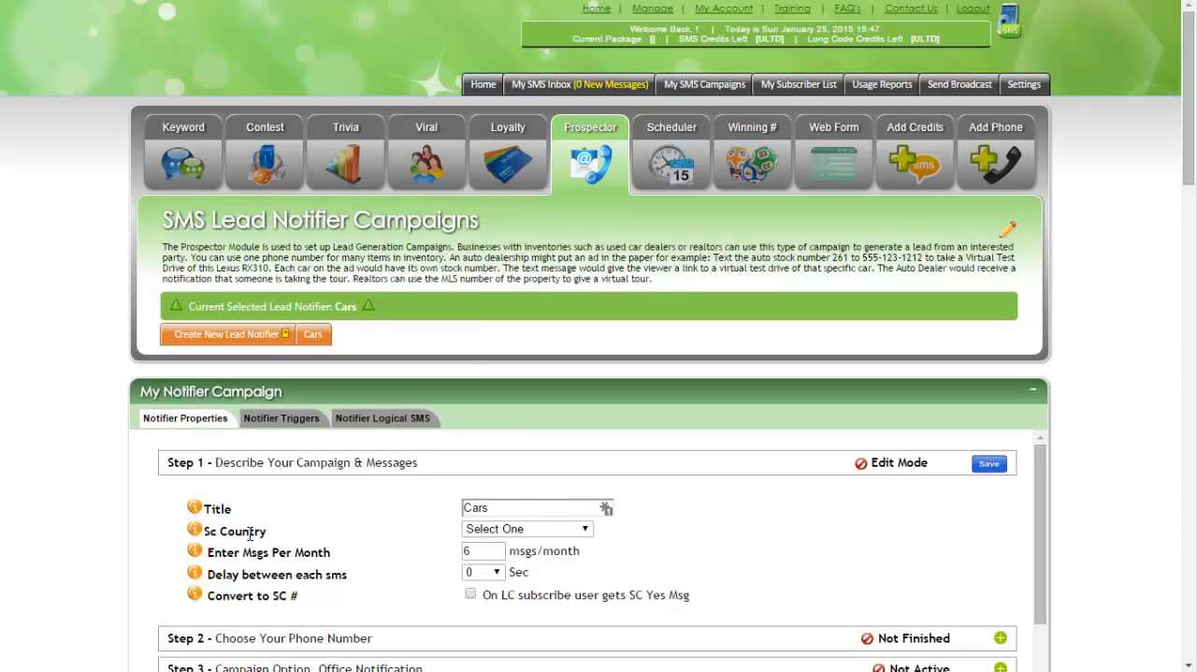
pyautogui.click(553, 531)
pyautogui.click(505, 556)
pyautogui.click(990, 466)
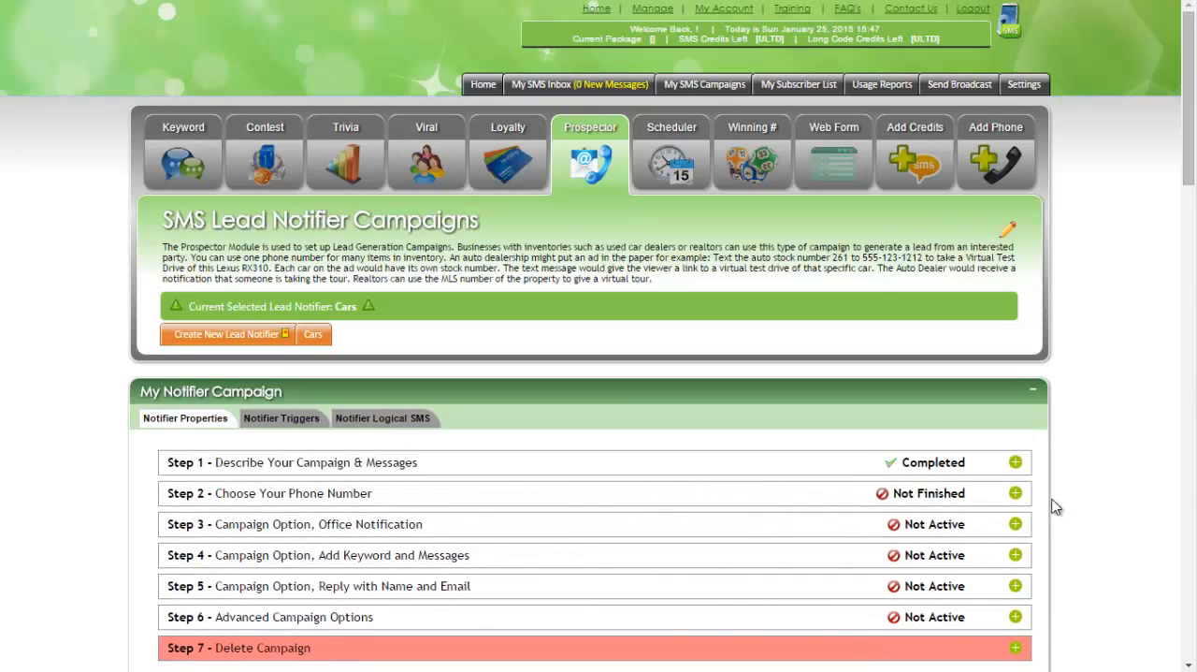
# Assign the account's existing phone number to the campaign in Step 2 and save it.
pyautogui.click(1015, 493)
pyautogui.click(482, 570)
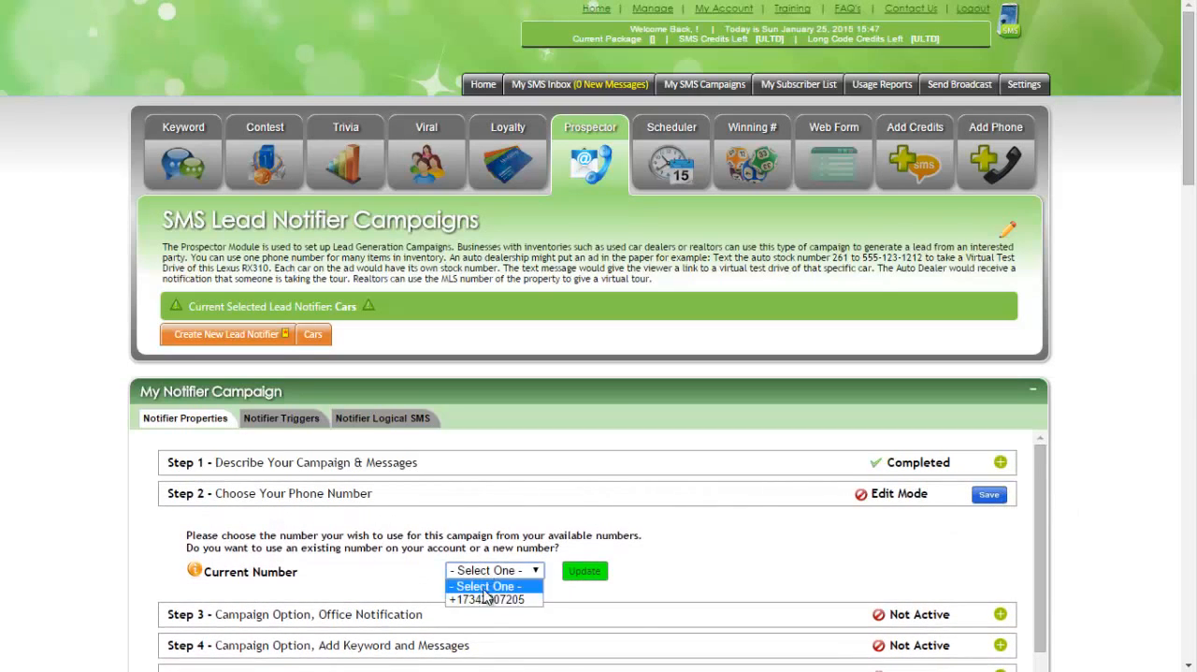
pyautogui.click(486, 599)
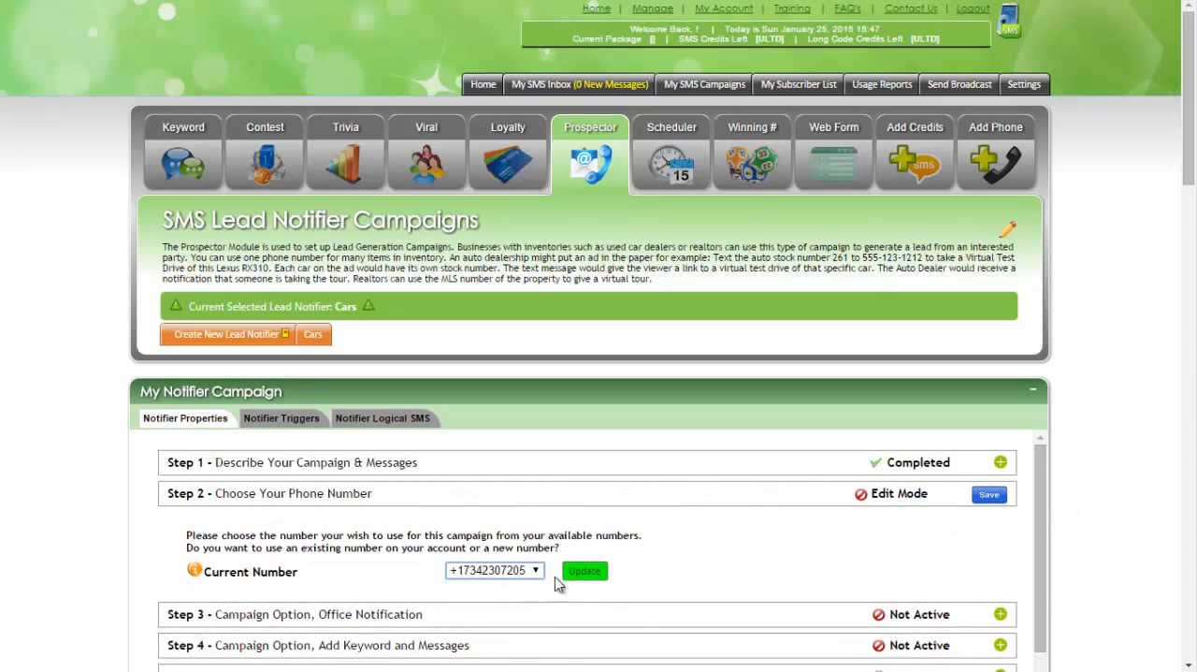
pyautogui.click(993, 498)
# Enable the SMS office notification in Step 3 and enter the recipient's phone number with the leading country code 1.
pyautogui.scroll(-1, 1064, 331)
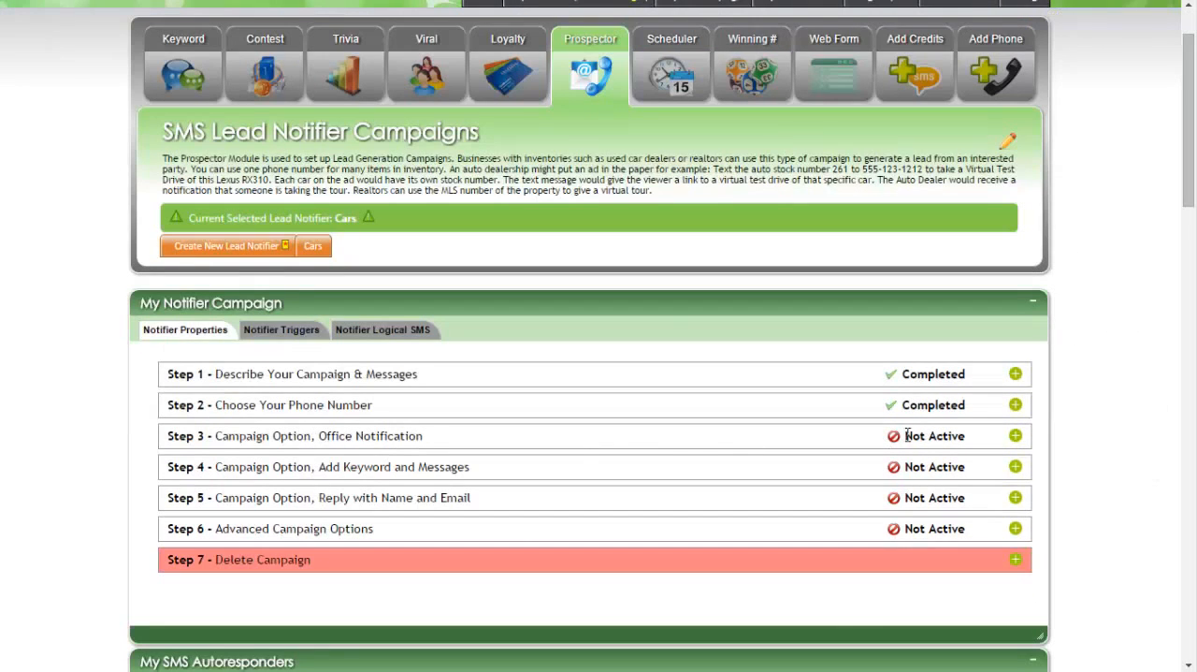
pyautogui.click(1015, 436)
pyautogui.scroll(-1, 1111, 344)
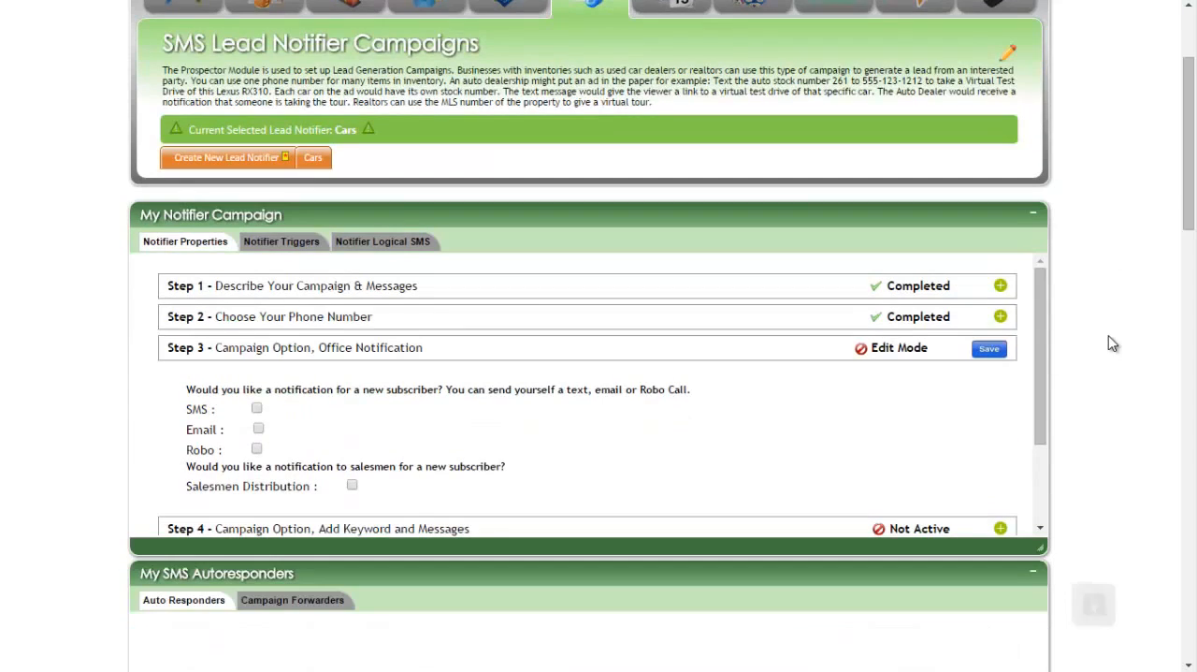
pyautogui.click(257, 409)
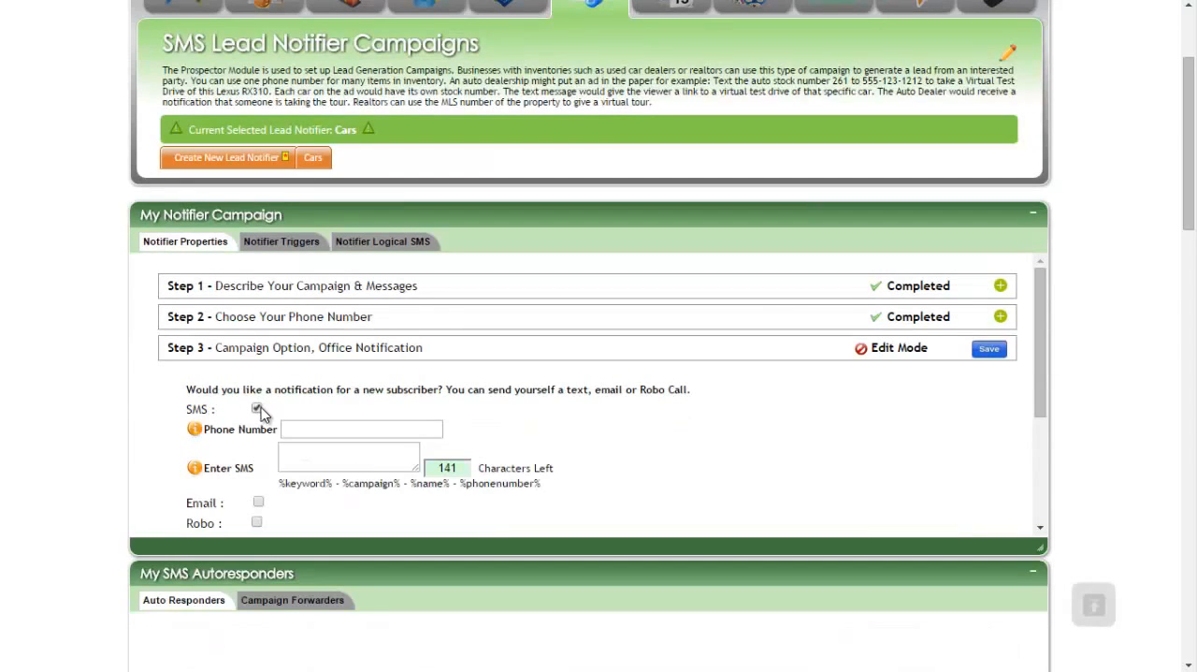
pyautogui.click(314, 429)
pyautogui.click(313, 450)
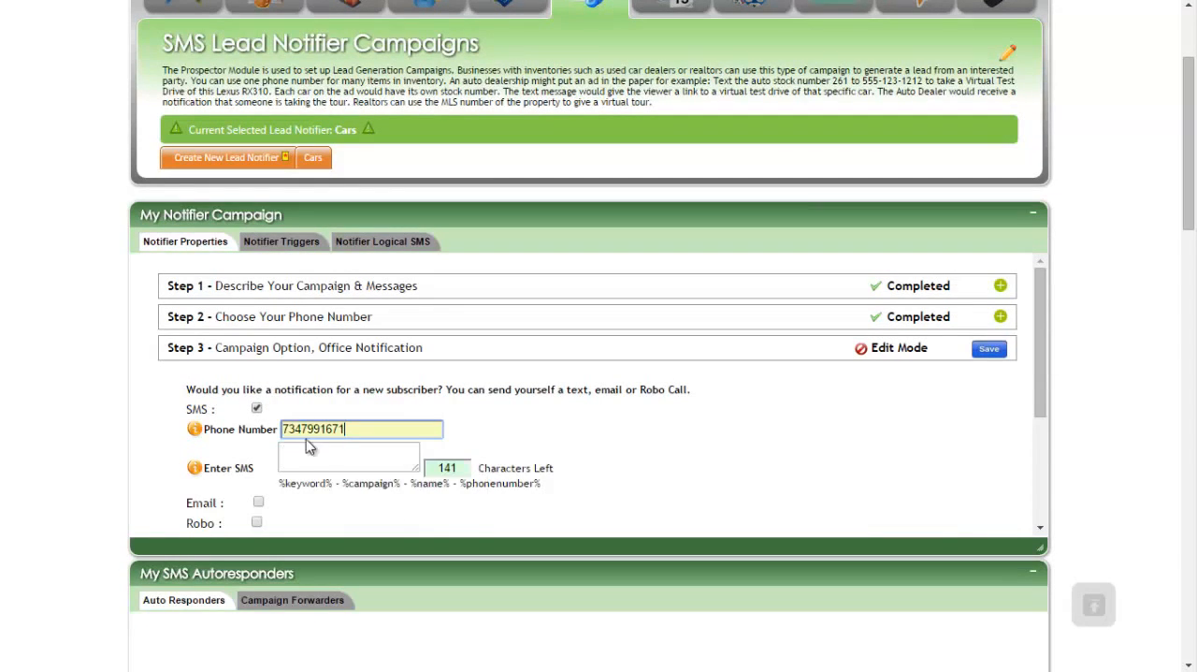
pyautogui.click(356, 433)
pyautogui.write('1')
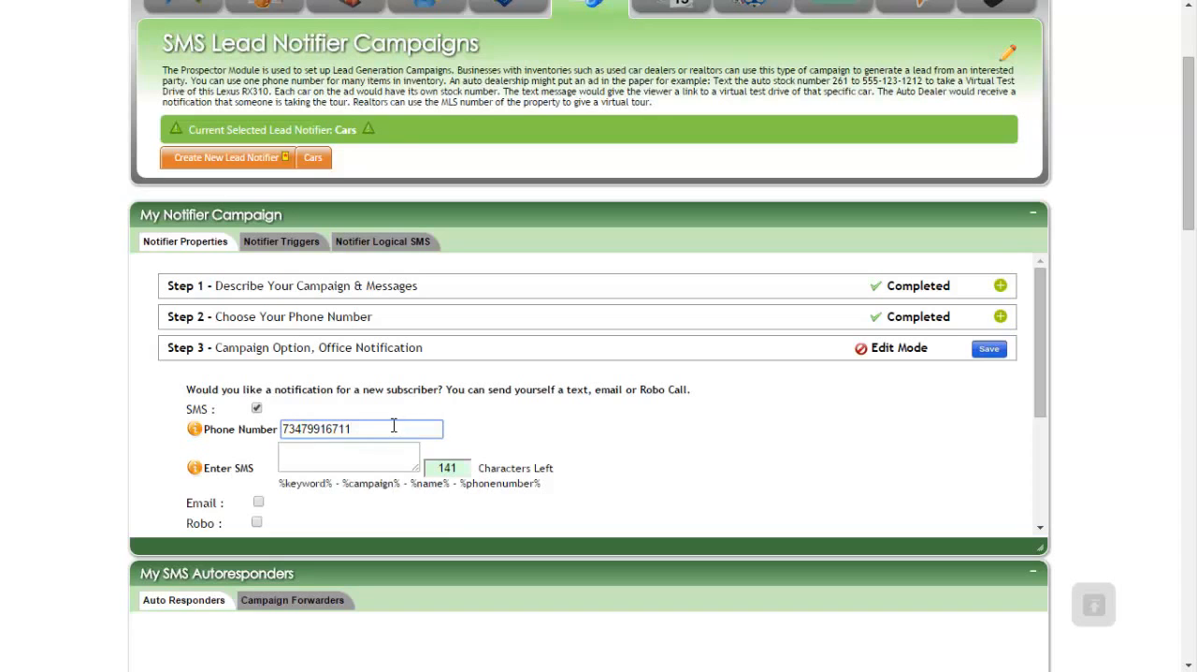
pyautogui.press('BackSpace')
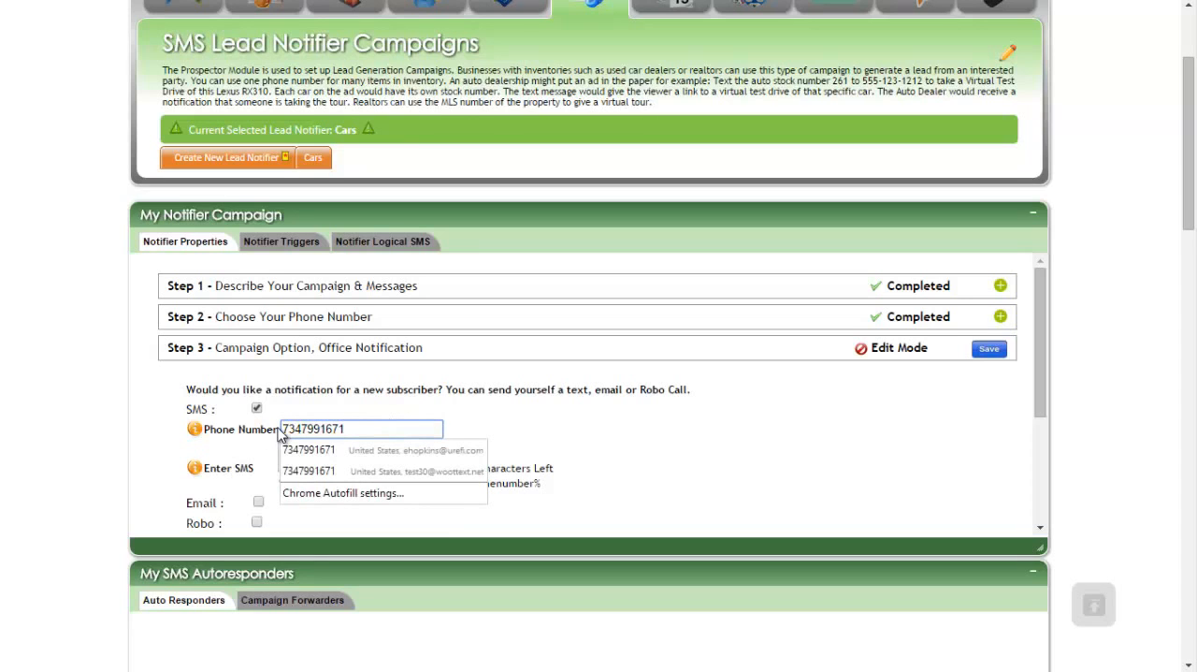
pyautogui.click(282, 428)
pyautogui.write('1')
# Copy the placeholders "%keyword% - %campaign% - %name% - %phonenumber%" into the notification SMS text and save Step 3.
pyautogui.scroll(3, 483, 400)
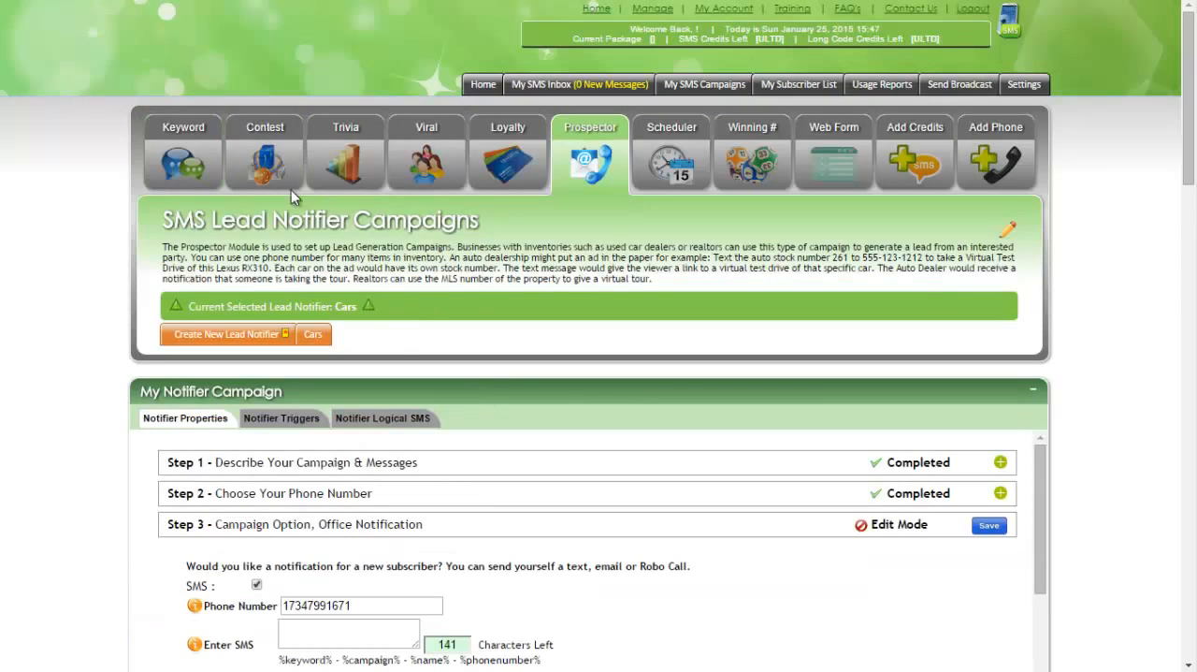
pyautogui.scroll(-2, 617, 332)
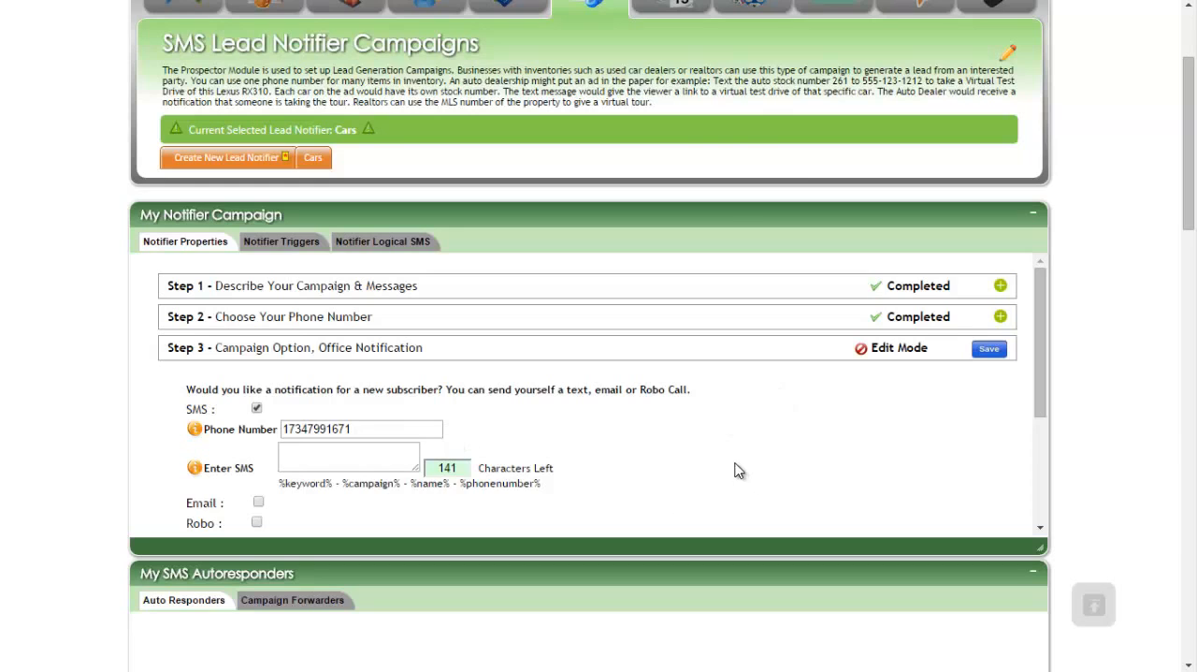
pyautogui.scroll(1, 711, 440)
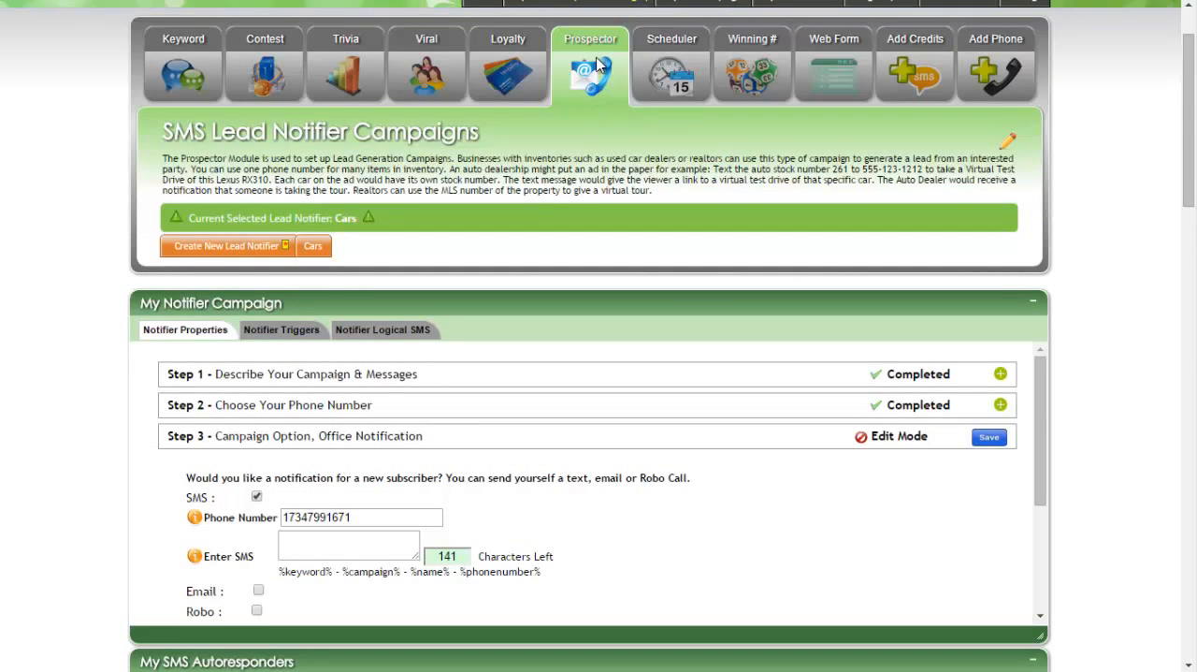
pyautogui.scroll(-2, 561, 392)
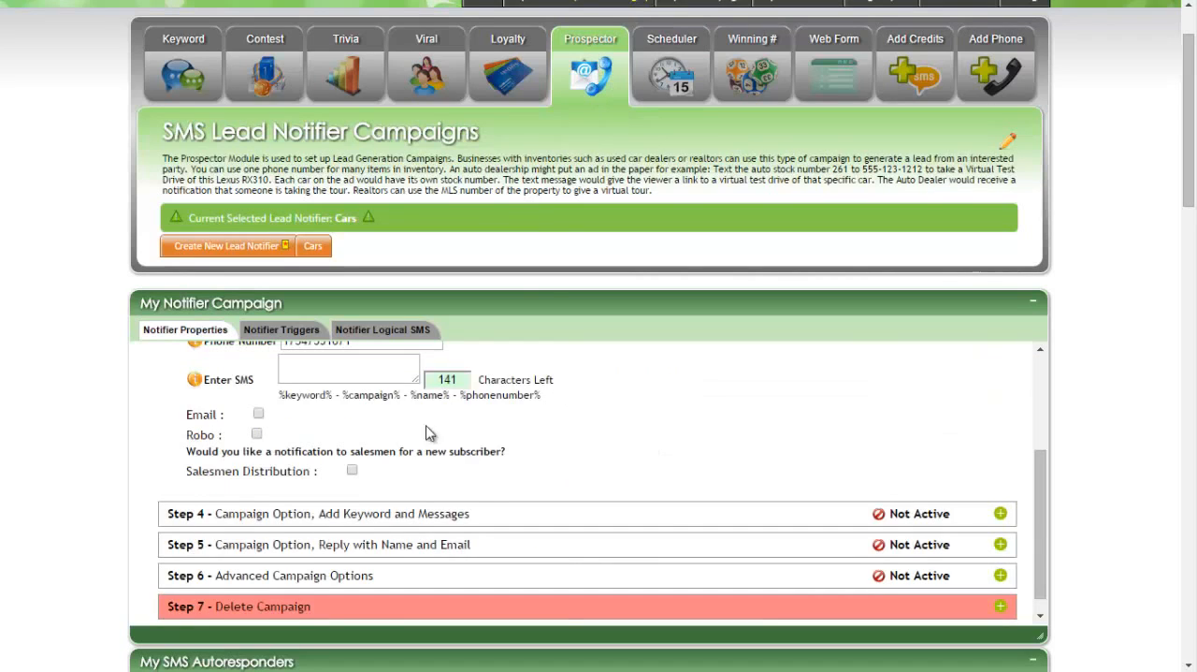
pyautogui.moveTo(542, 395); pyautogui.dragTo(281, 393)
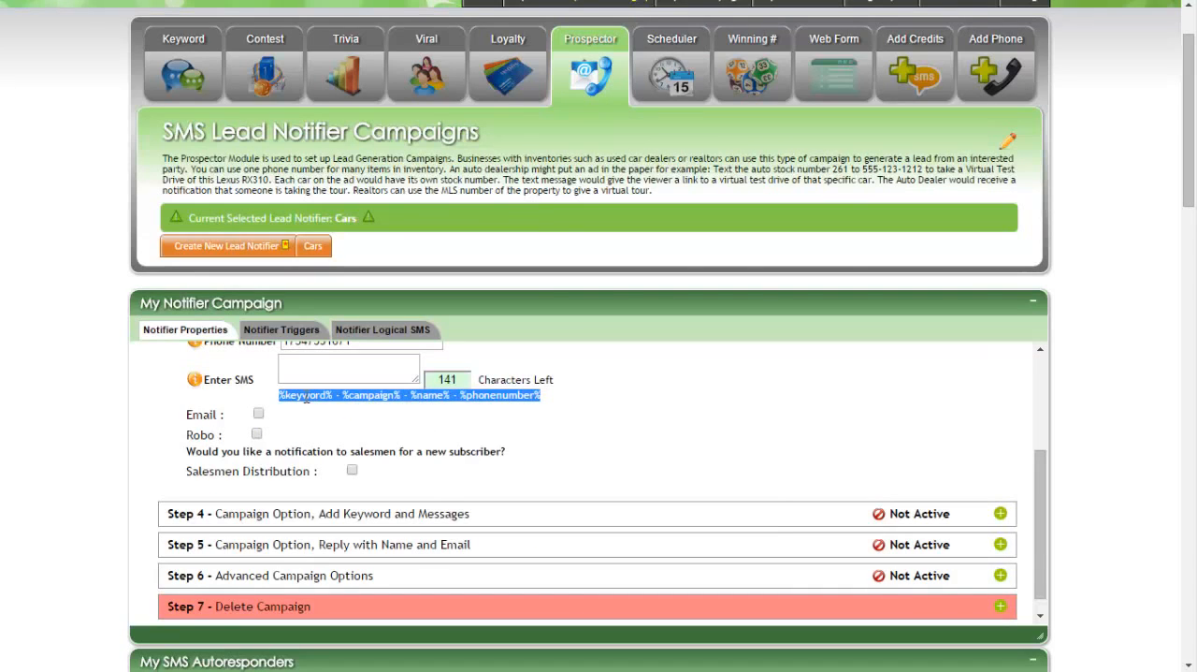
pyautogui.rightClick(305, 397)
pyautogui.click(351, 406)
pyautogui.rightClick(320, 366)
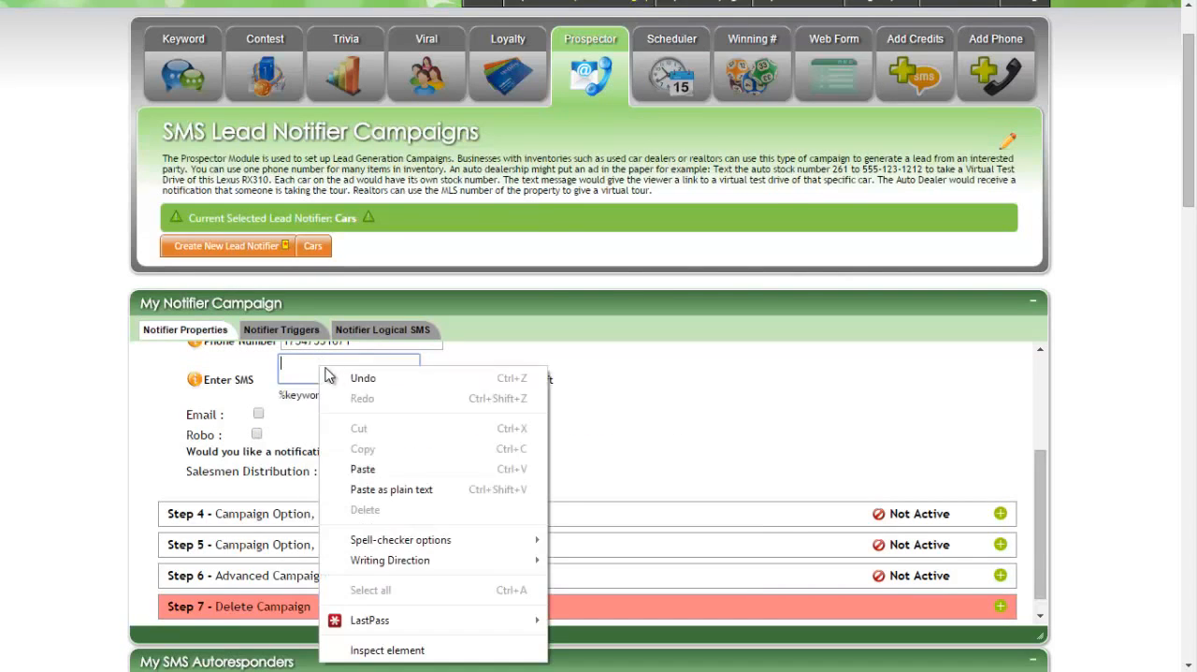
pyautogui.click(371, 471)
pyautogui.scroll(2, 608, 458)
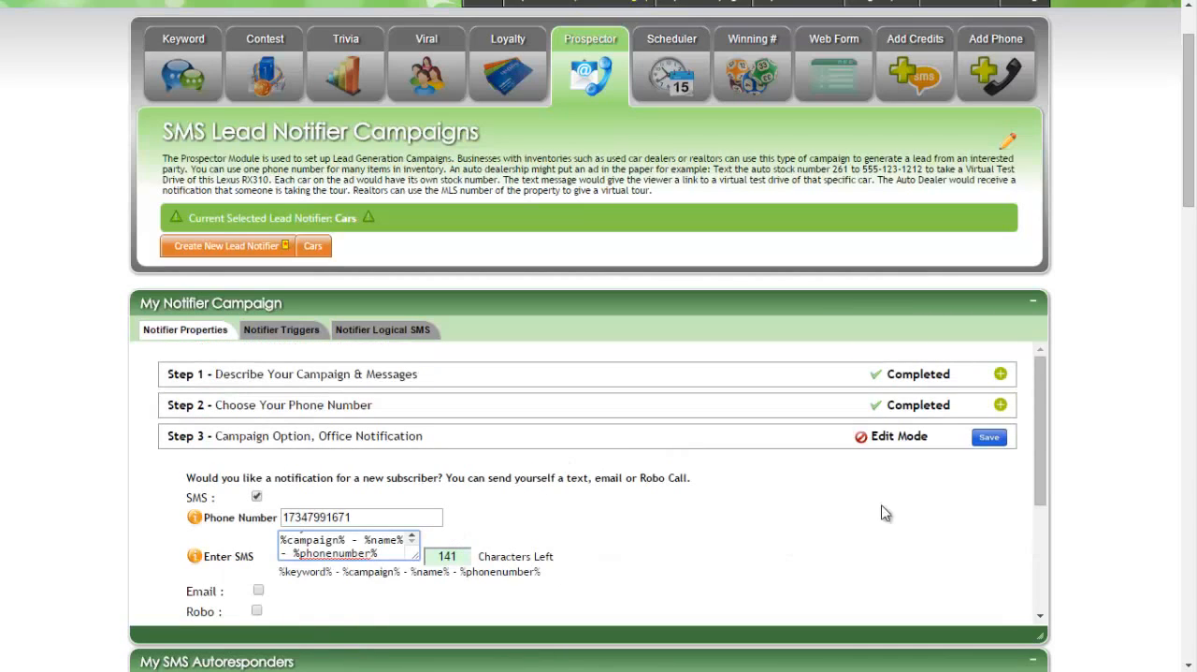
pyautogui.moveTo(543, 571); pyautogui.dragTo(279, 571)
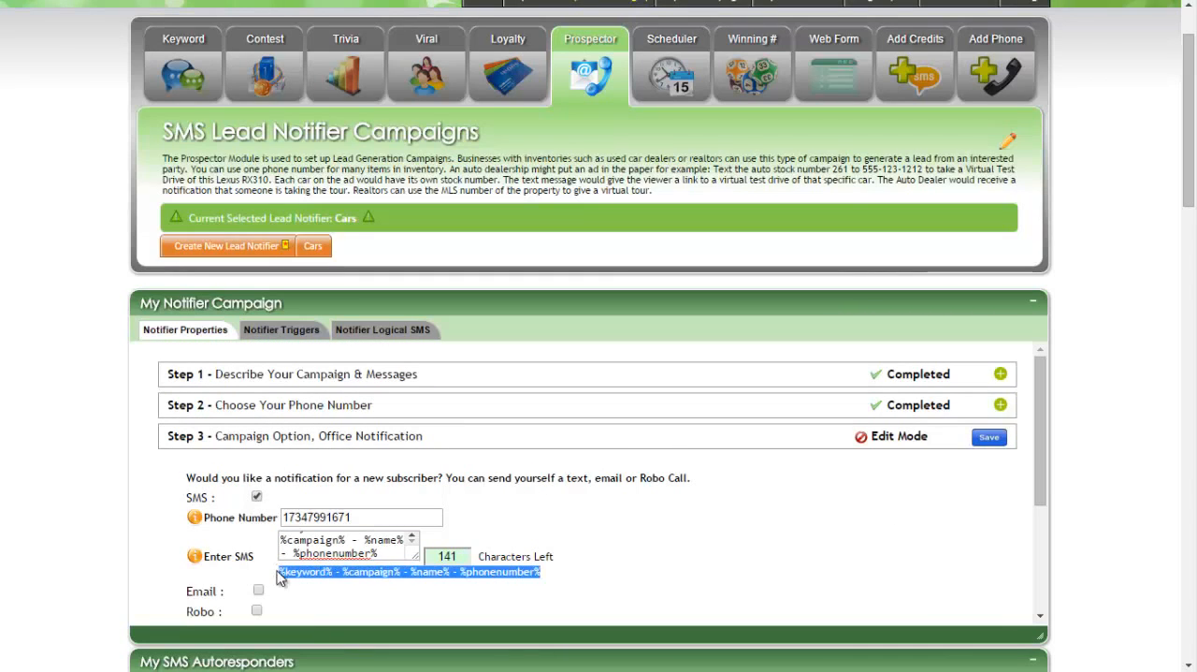
pyautogui.click(669, 534)
pyautogui.click(988, 437)
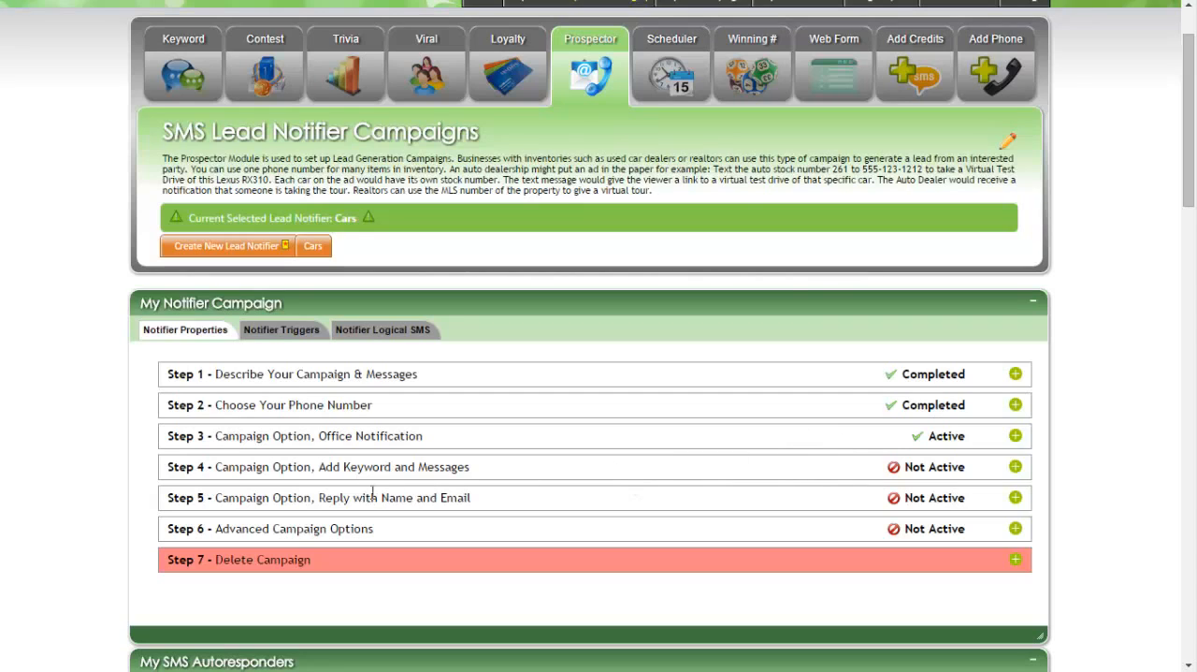
pyautogui.moveTo(319, 498); pyautogui.dragTo(167, 498)
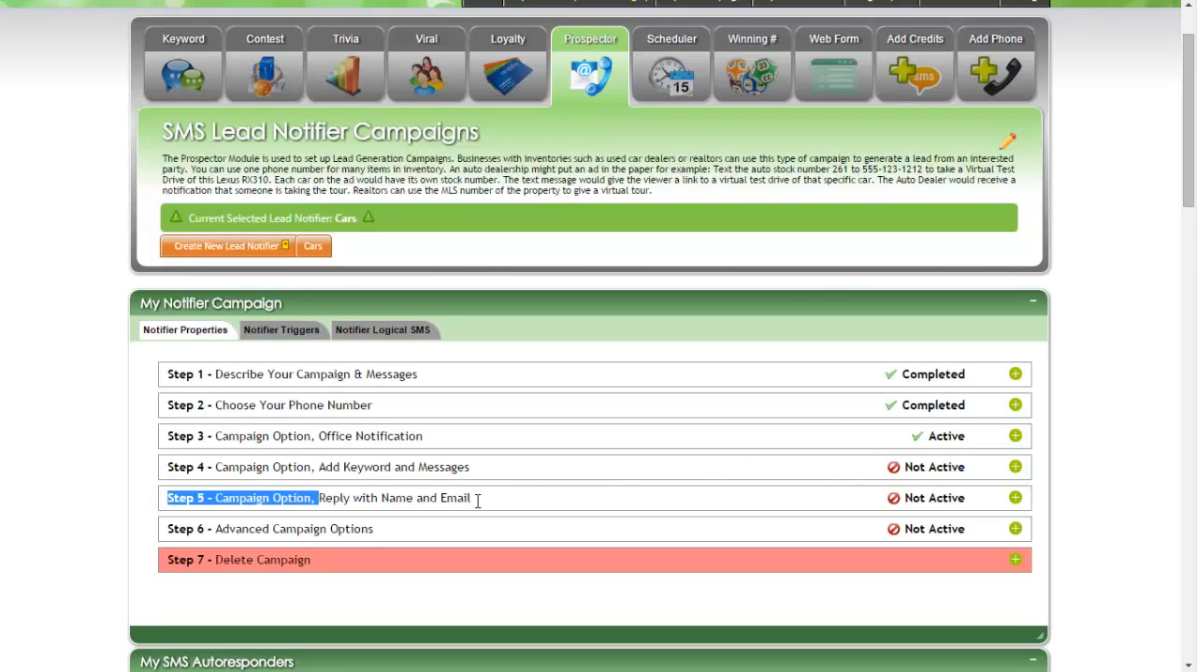
pyautogui.moveTo(478, 500)
pyautogui.mouseDown()
pyautogui.moveTo(461, 499)
pyautogui.moveTo(473, 498)
pyautogui.mouseUp()
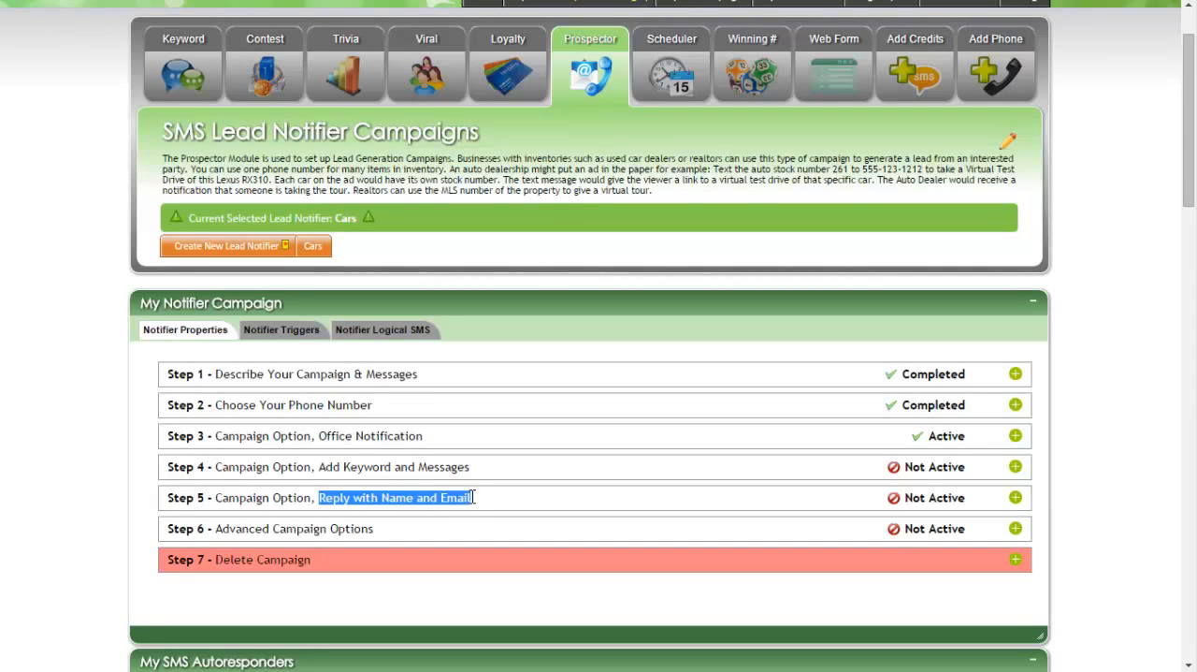
pyautogui.click(474, 498)
pyautogui.moveTo(473, 500); pyautogui.dragTo(397, 498)
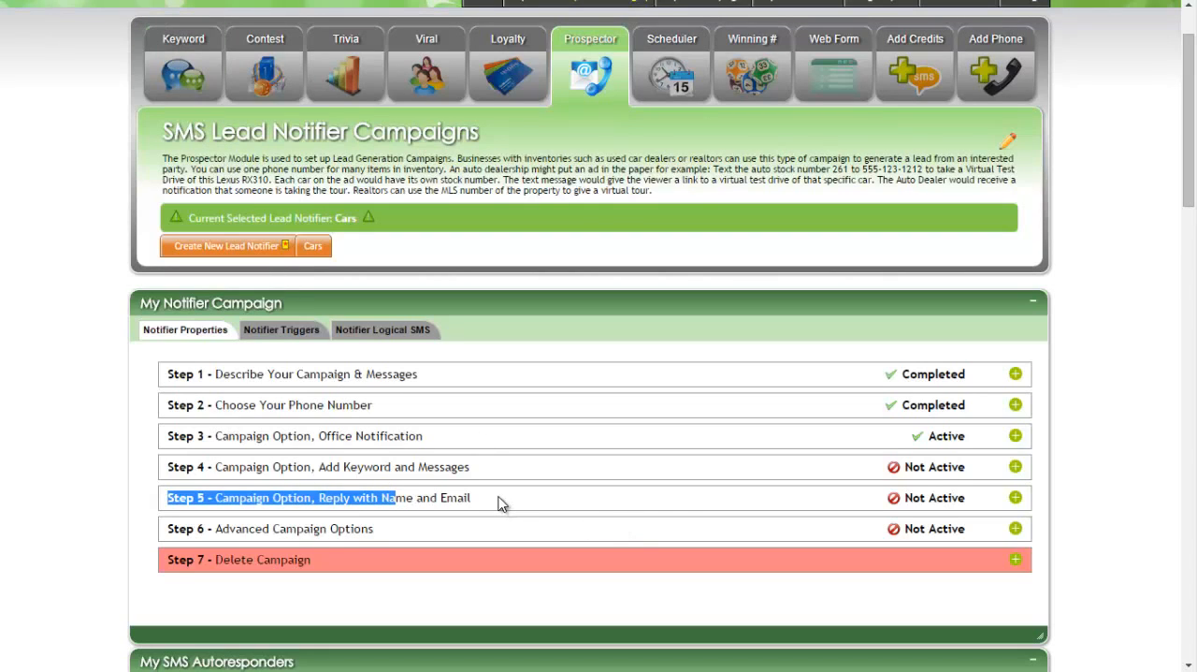
pyautogui.moveTo(499, 497); pyautogui.dragTo(381, 496)
# Start a new keyword entry in Step 4 with the keyword "chevy" and no short code keyword selected.
pyautogui.click(1014, 470)
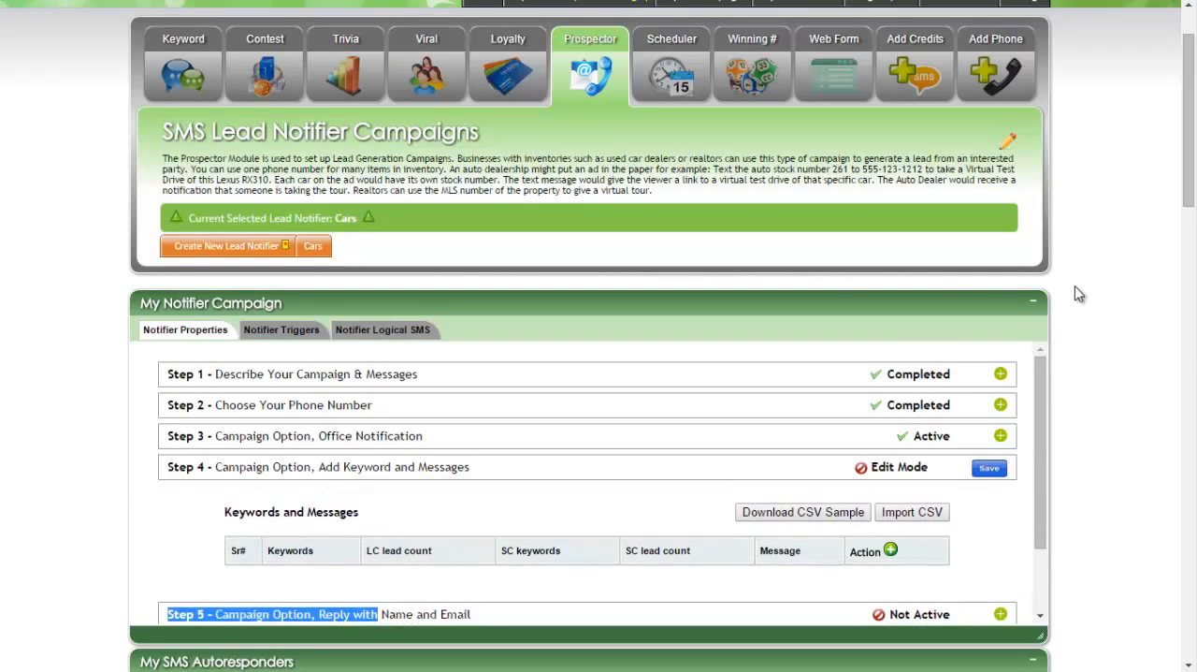
pyautogui.scroll(-2, 1074, 271)
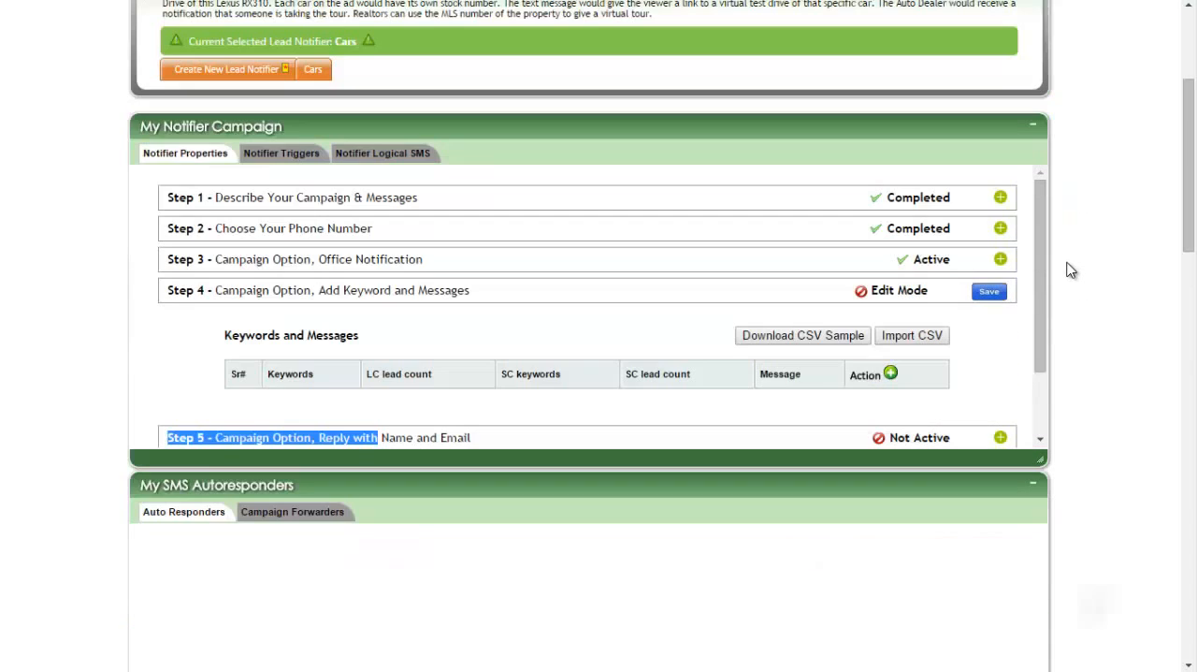
pyautogui.click(891, 373)
pyautogui.scroll(-2, 577, 329)
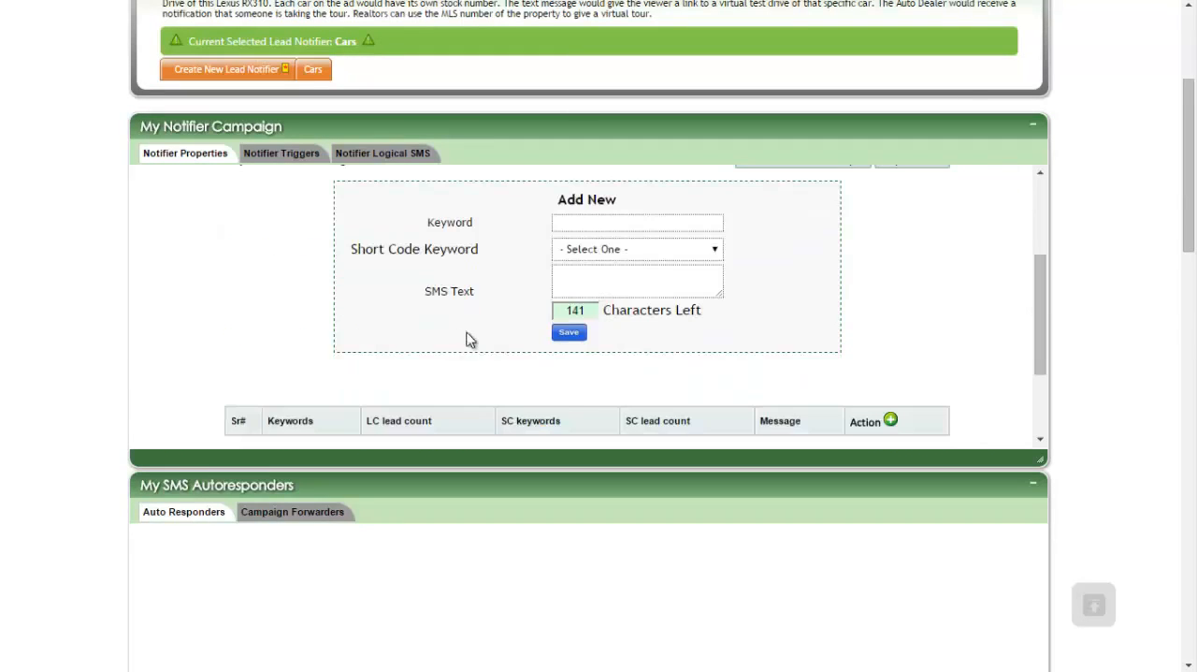
pyautogui.scroll(1, 465, 337)
pyautogui.click(579, 313)
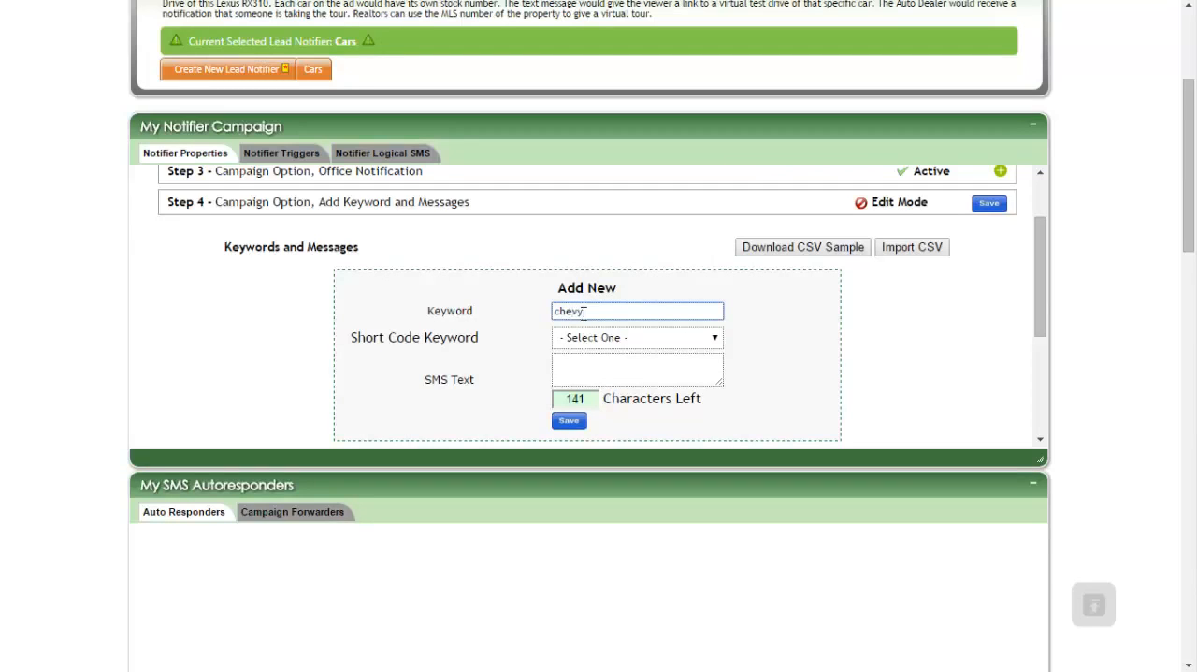
pyautogui.click(604, 338)
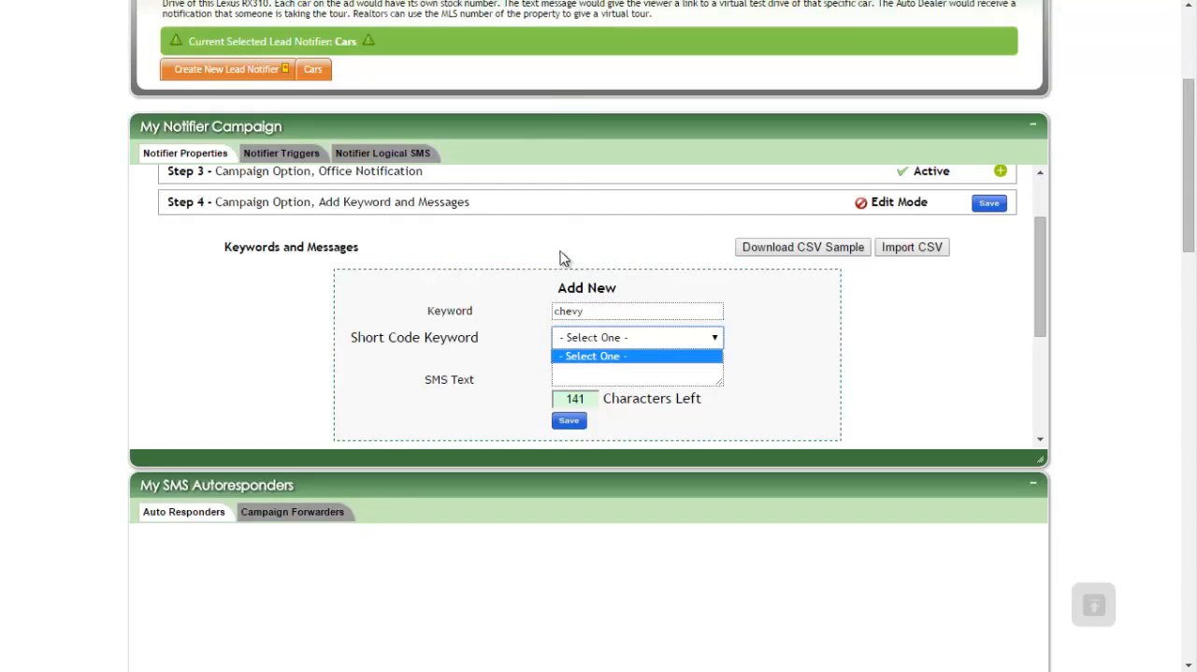
pyautogui.click(519, 290)
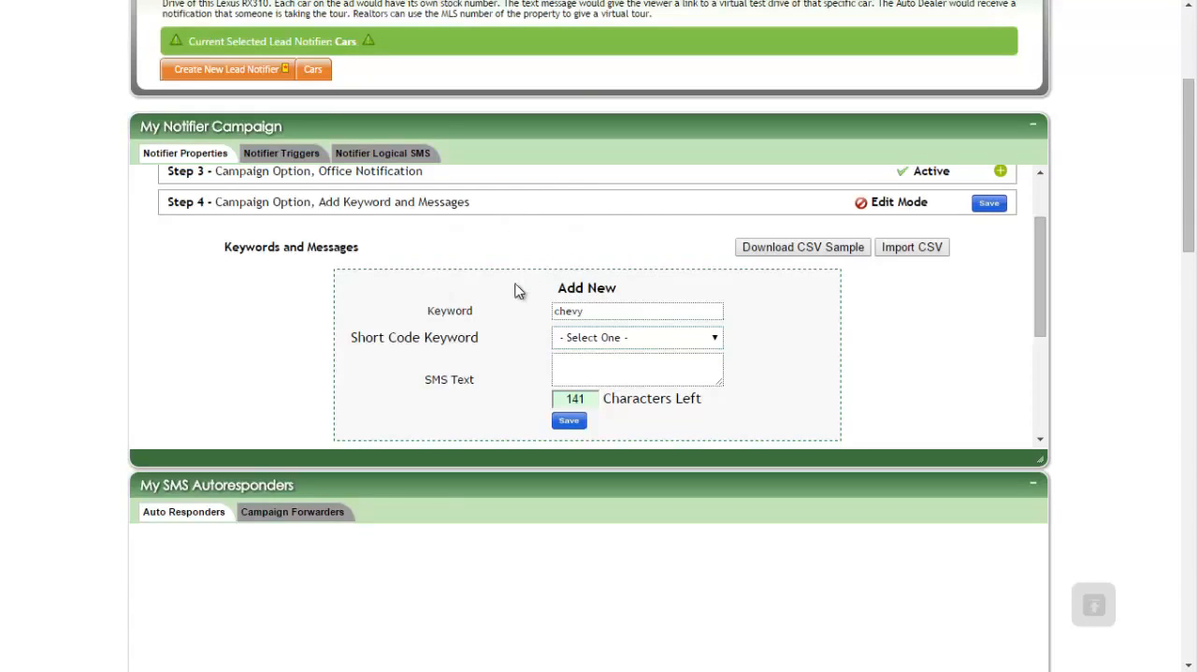
# Write the SMS text "Thanks for your interest in our chevy spree 5.0 car....." for the chevy keyword.
pyautogui.click(596, 370)
pyautogui.write('Thanks')
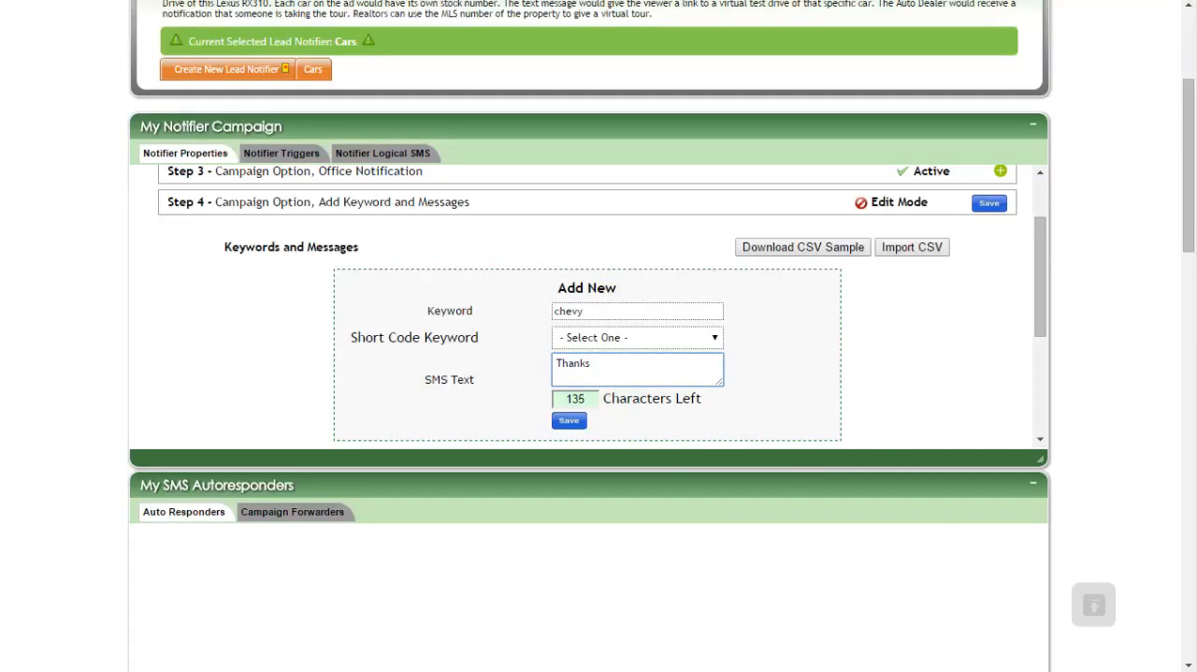
pyautogui.hotkey('ctrl', 'v')
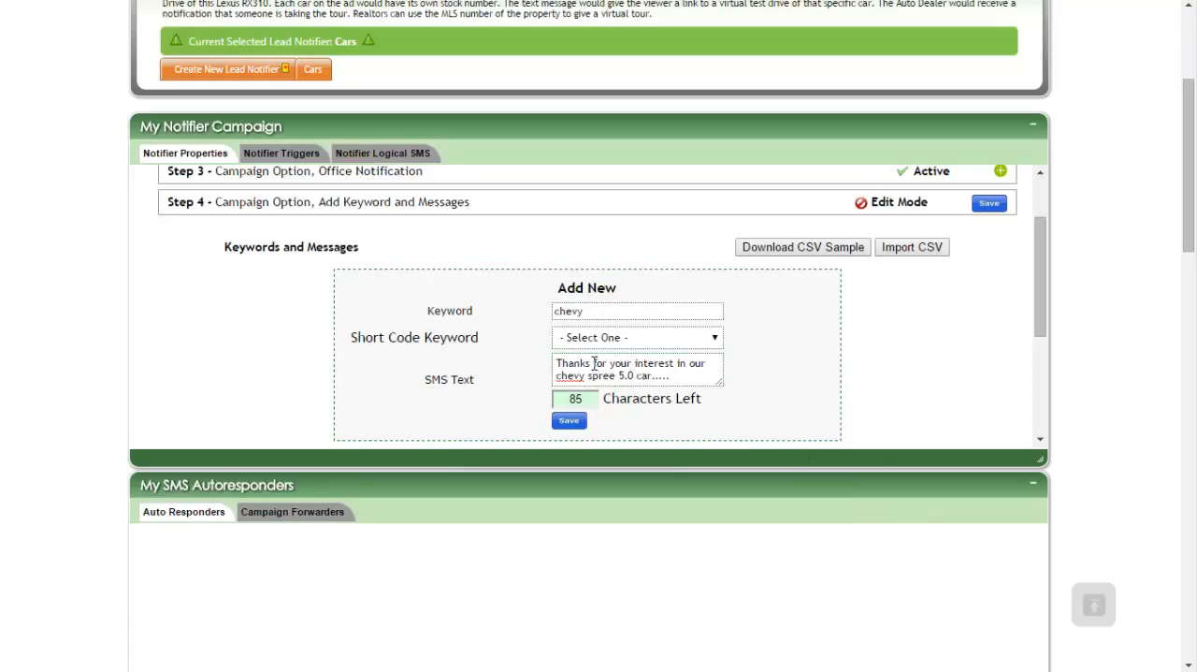
pyautogui.moveTo(593, 363); pyautogui.dragTo(685, 373)
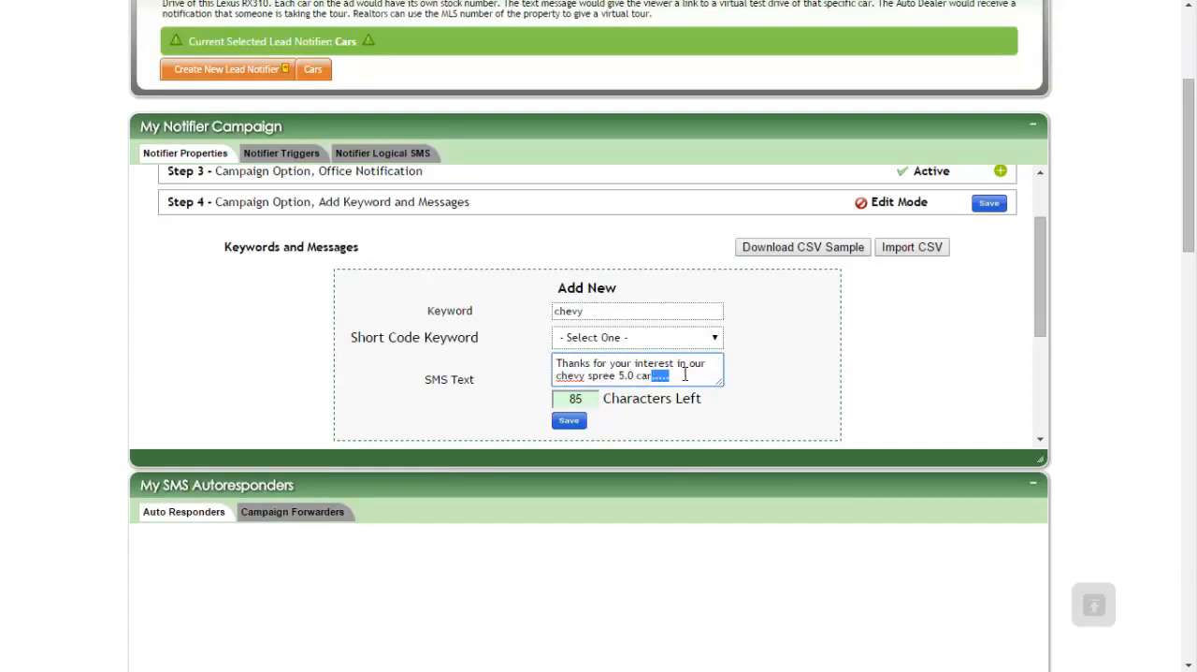
pyautogui.click(693, 374)
# Save the new chevy keyword entry with its message, and save Step 4 of the campaign.
pyautogui.click(991, 205)
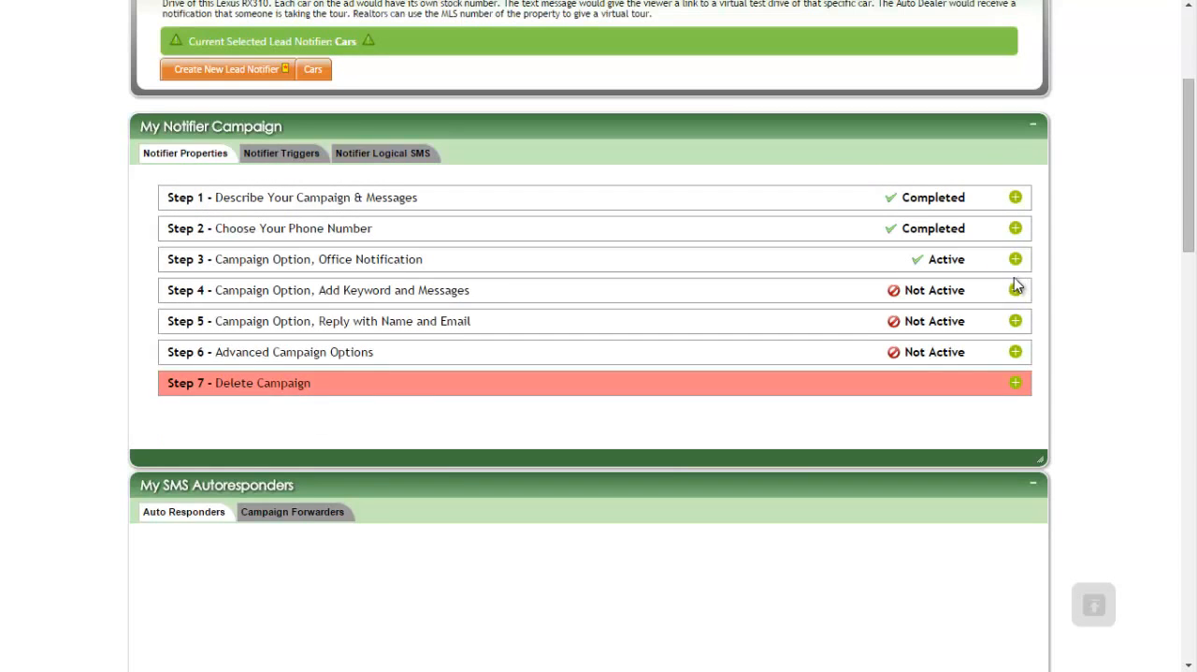
pyautogui.click(1015, 290)
pyautogui.scroll(-2, 760, 364)
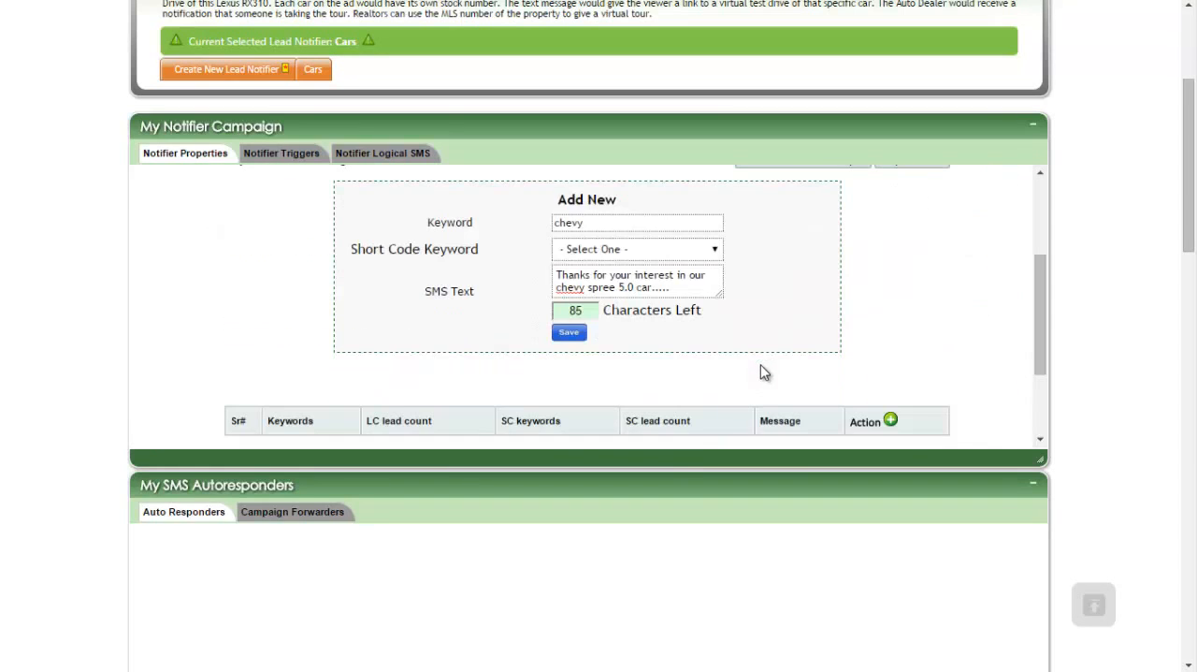
pyautogui.click(572, 335)
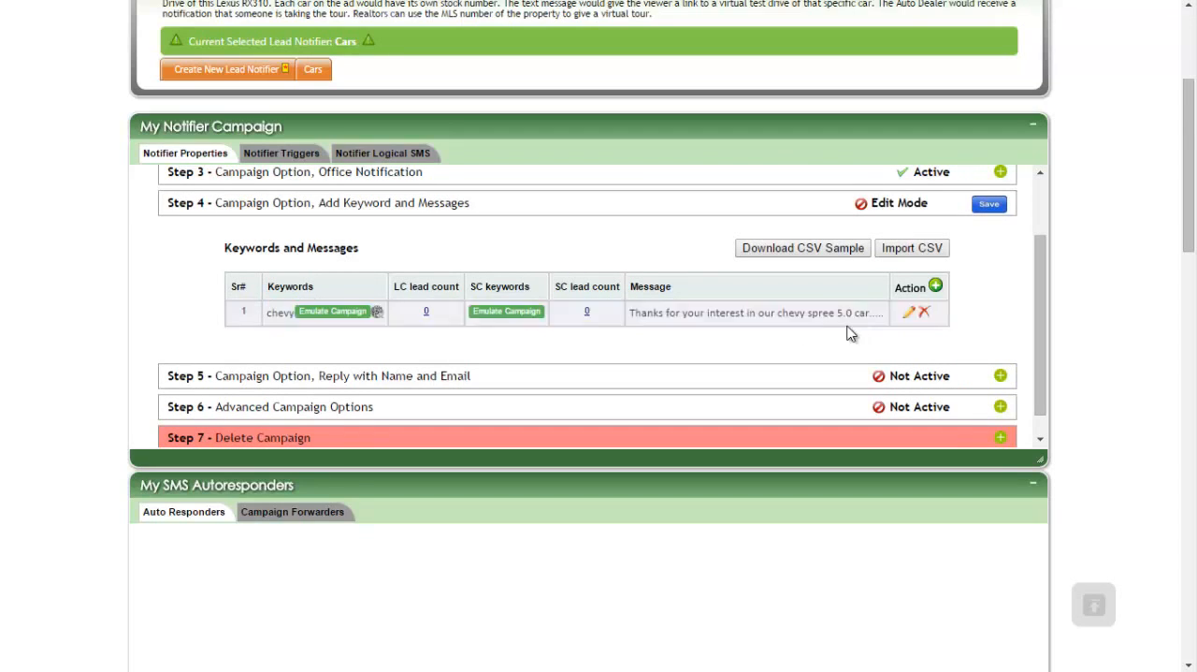
pyautogui.click(990, 208)
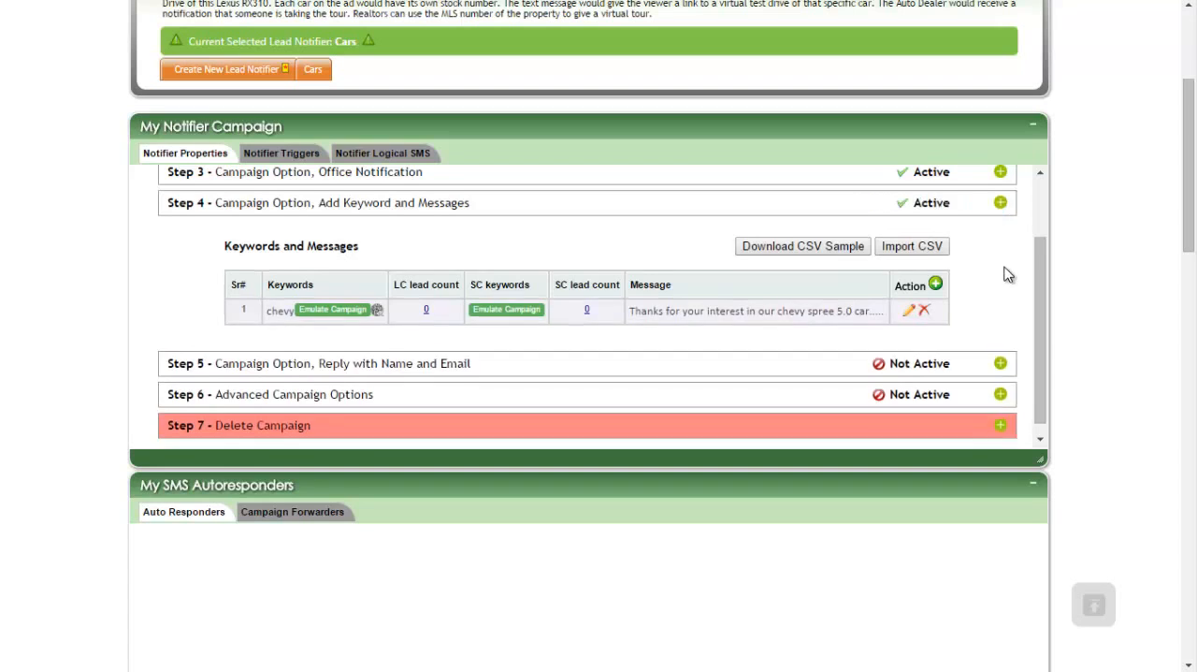
pyautogui.scroll(2, 591, 277)
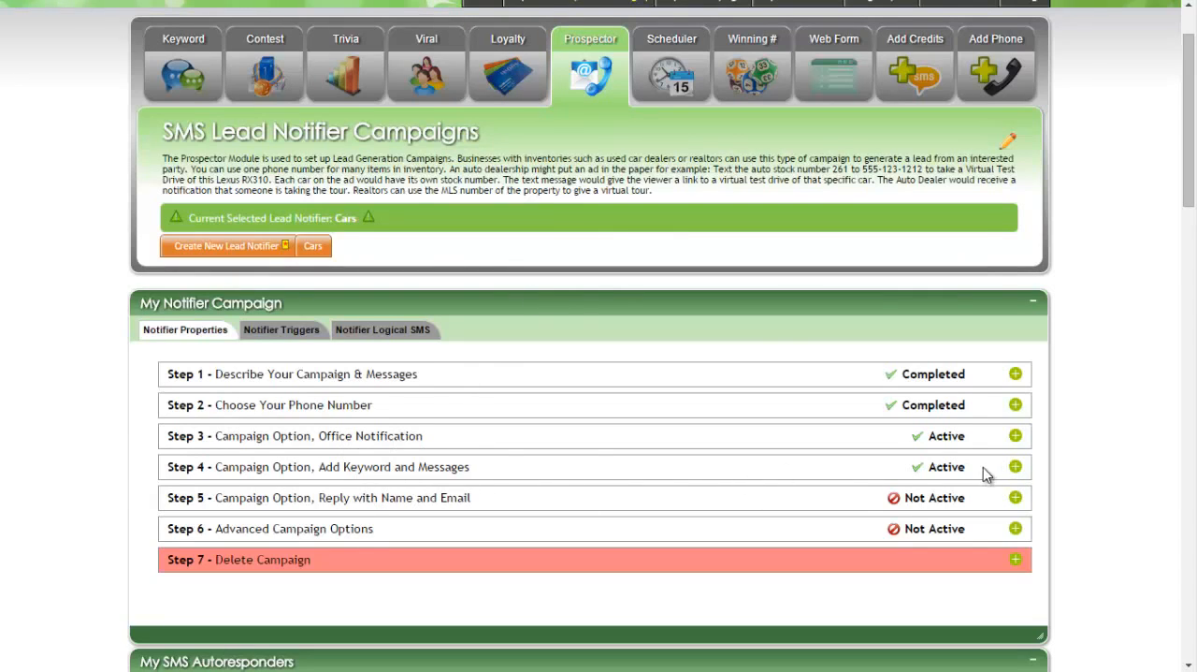
# Reopen the keywords list in Step 4, view the chevy keyword's QR code and close it again.
pyautogui.click(1015, 466)
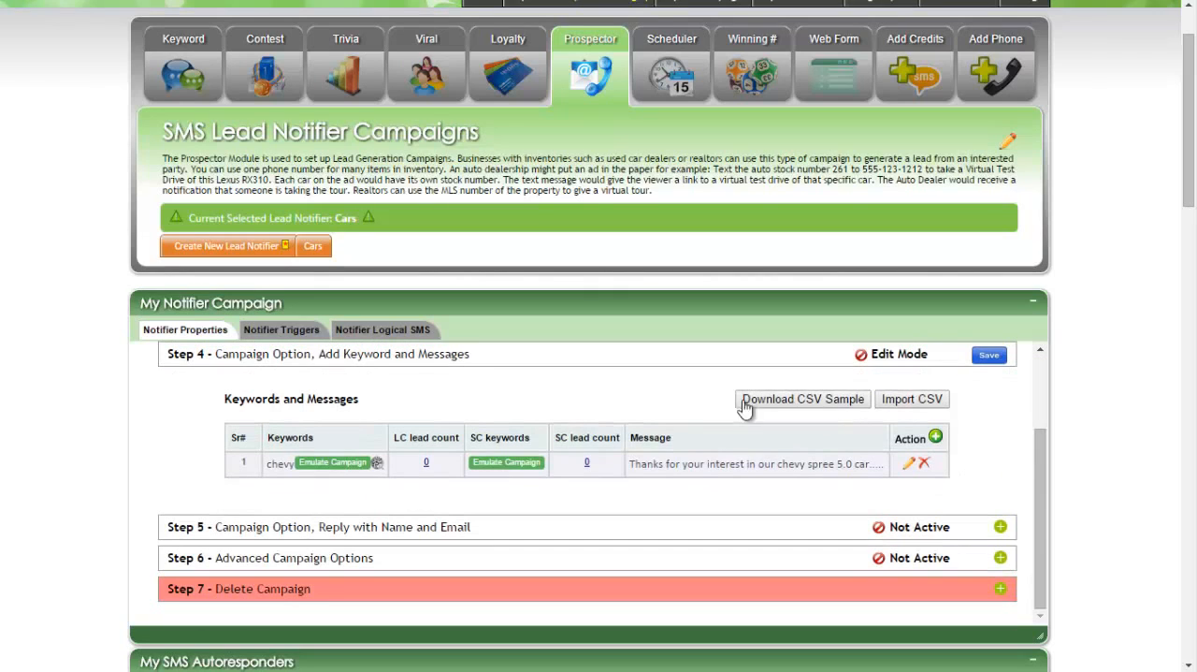
pyautogui.click(589, 465)
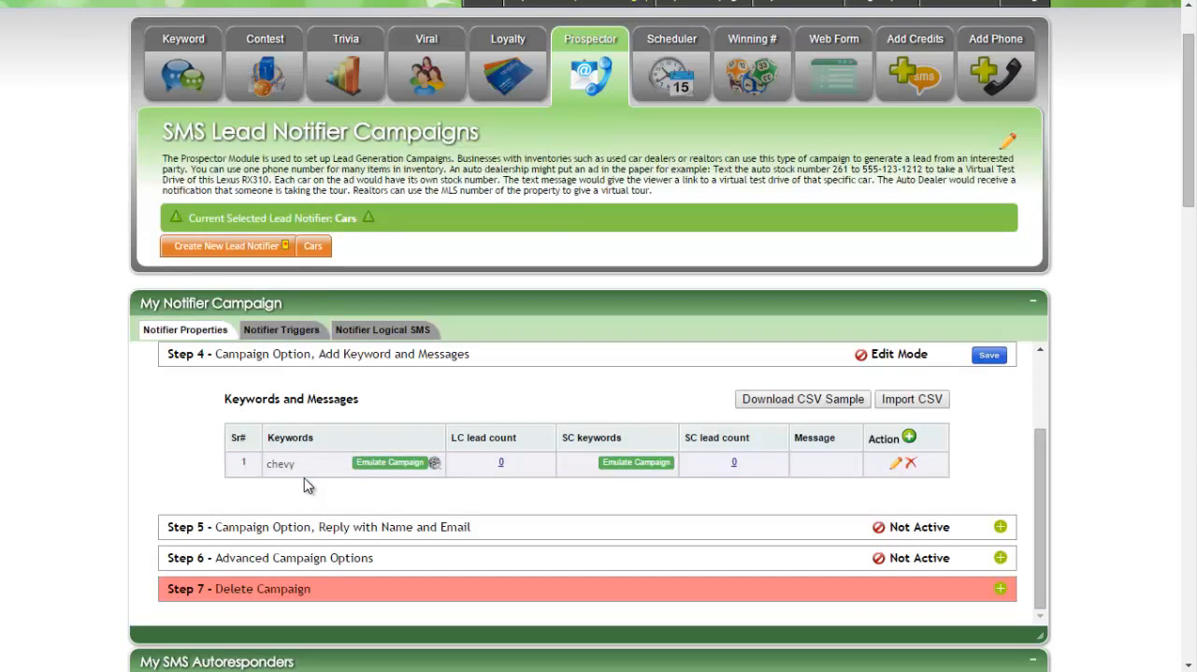
pyautogui.click(433, 465)
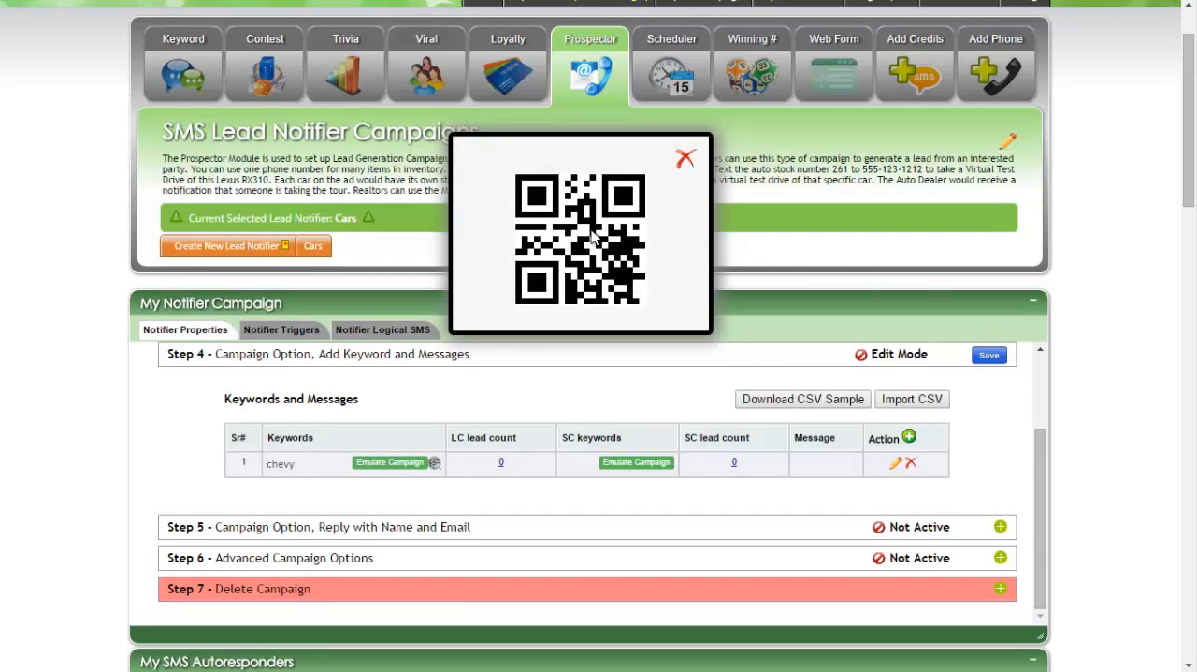
pyautogui.click(685, 164)
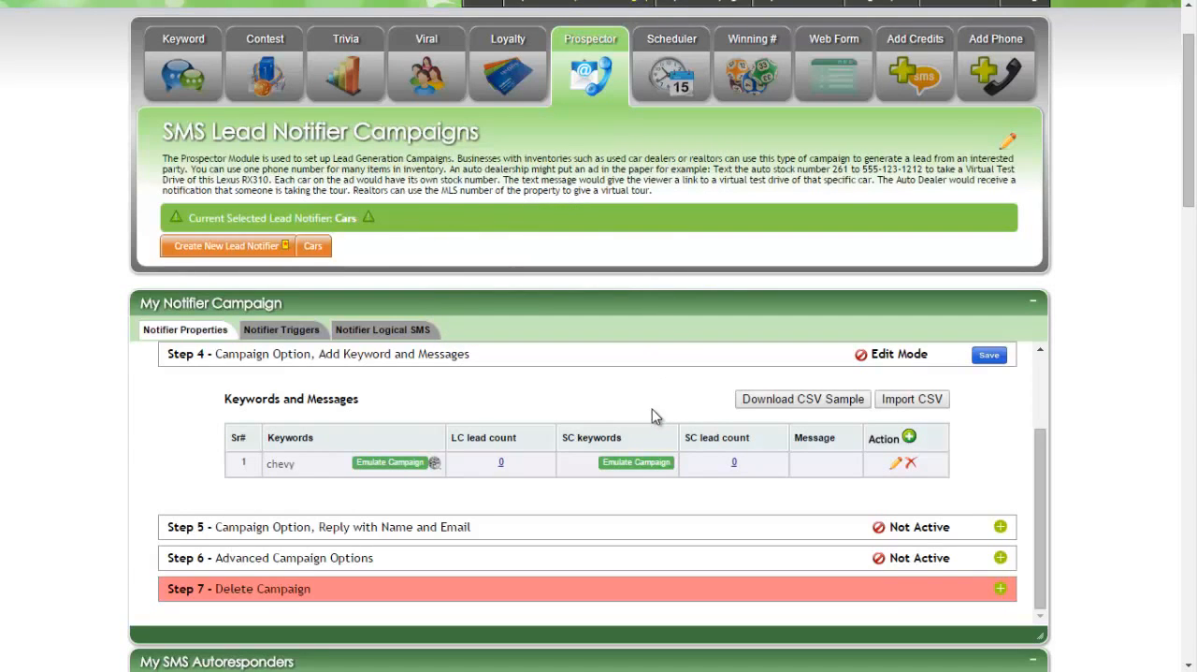
pyautogui.moveTo(308, 471); pyautogui.dragTo(279, 468)
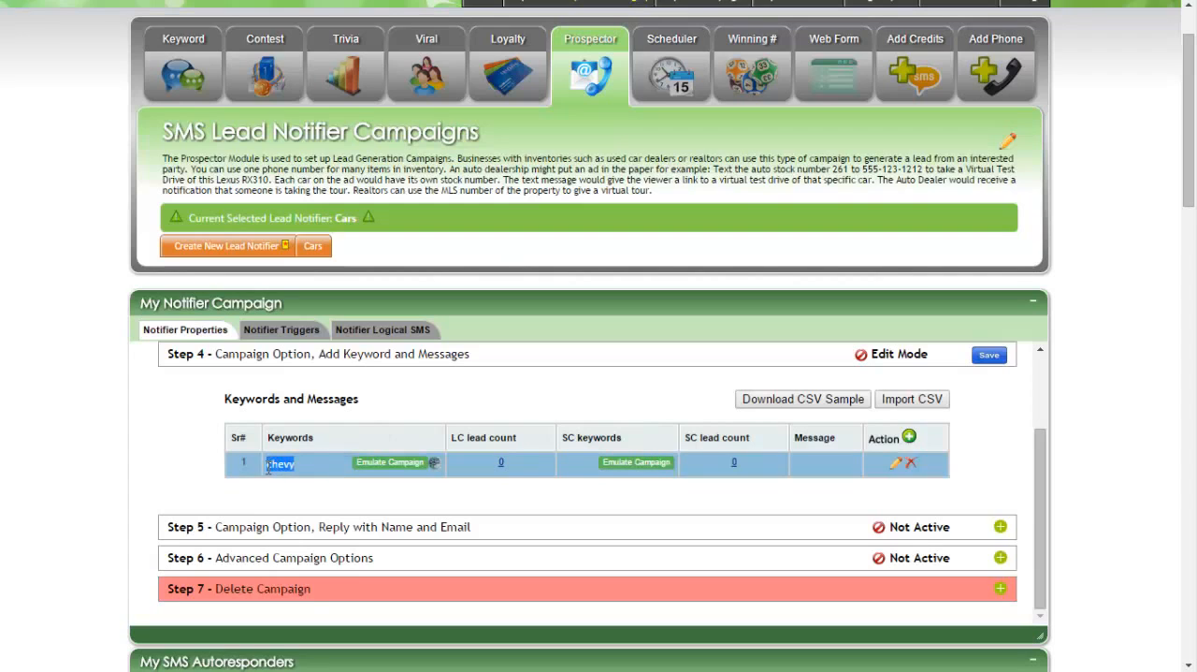
pyautogui.click(269, 467)
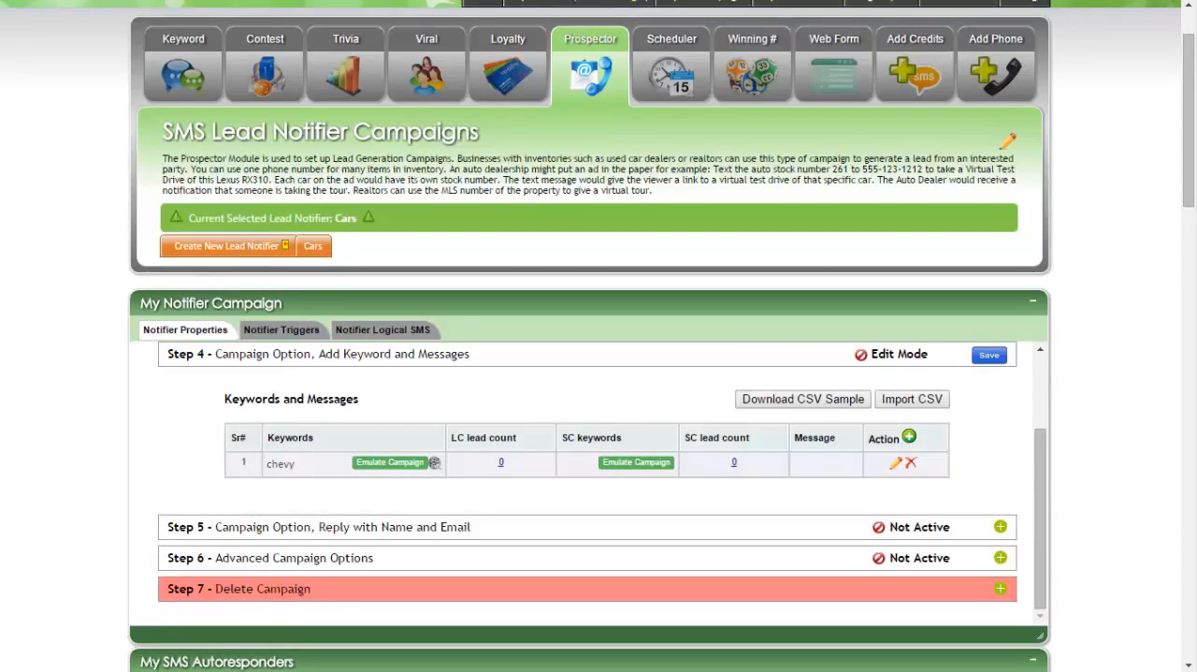
# Open the long code lead count report for the chevy keyword and examine its results.
pyautogui.scroll(-1, 1026, 618)
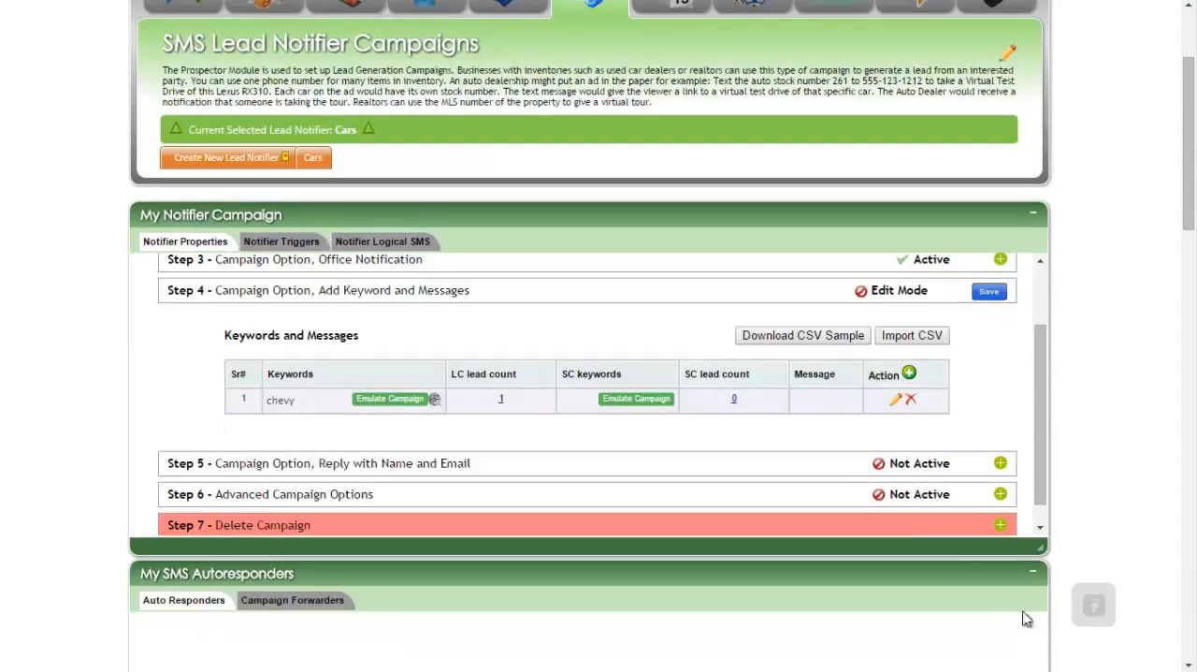
pyautogui.click(501, 399)
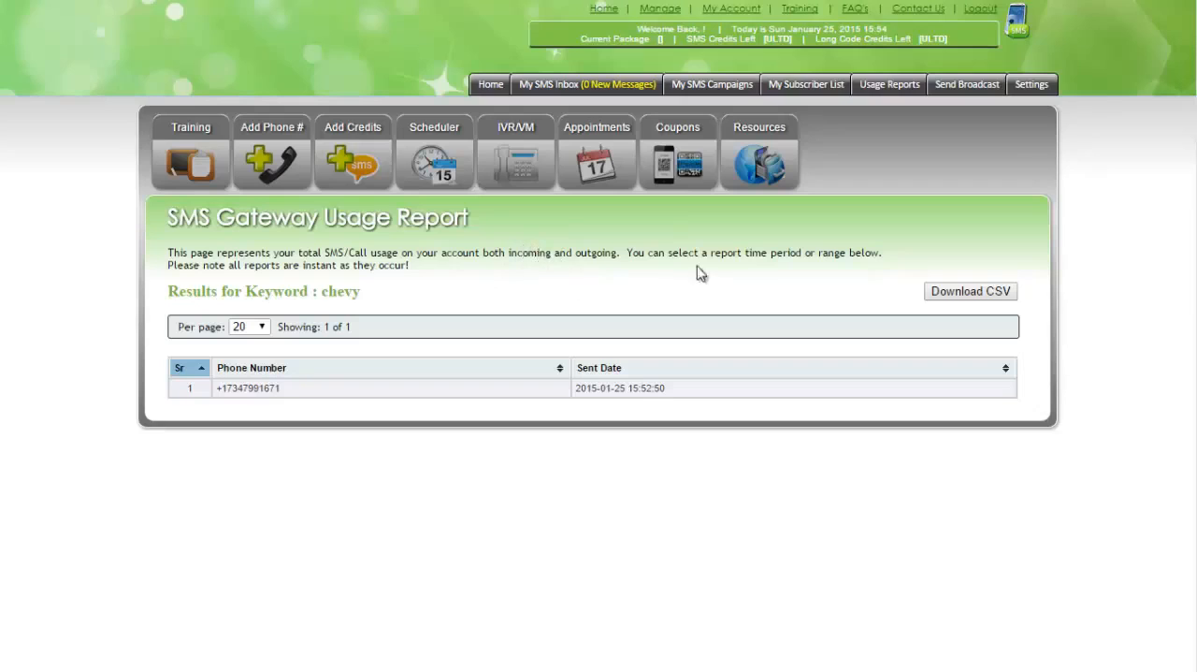
pyautogui.moveTo(343, 291); pyautogui.dragTo(204, 291)
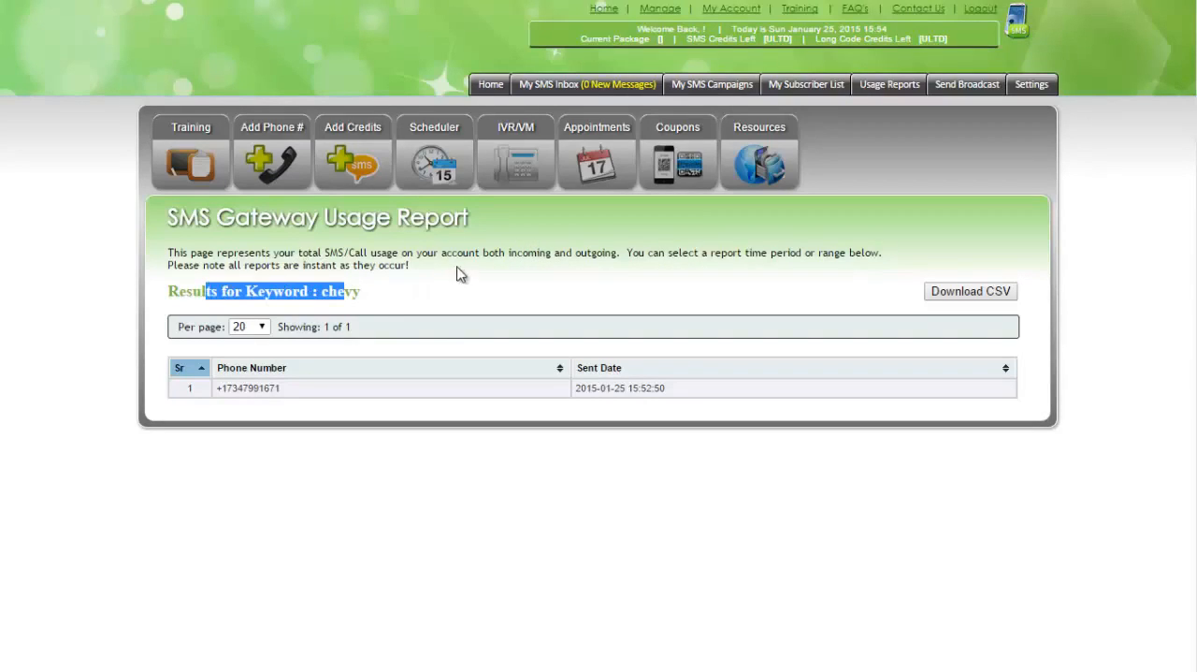
# Return to the Prospector module and look over the Cars campaign's steps, autoresponders and leads list.
pyautogui.click(711, 86)
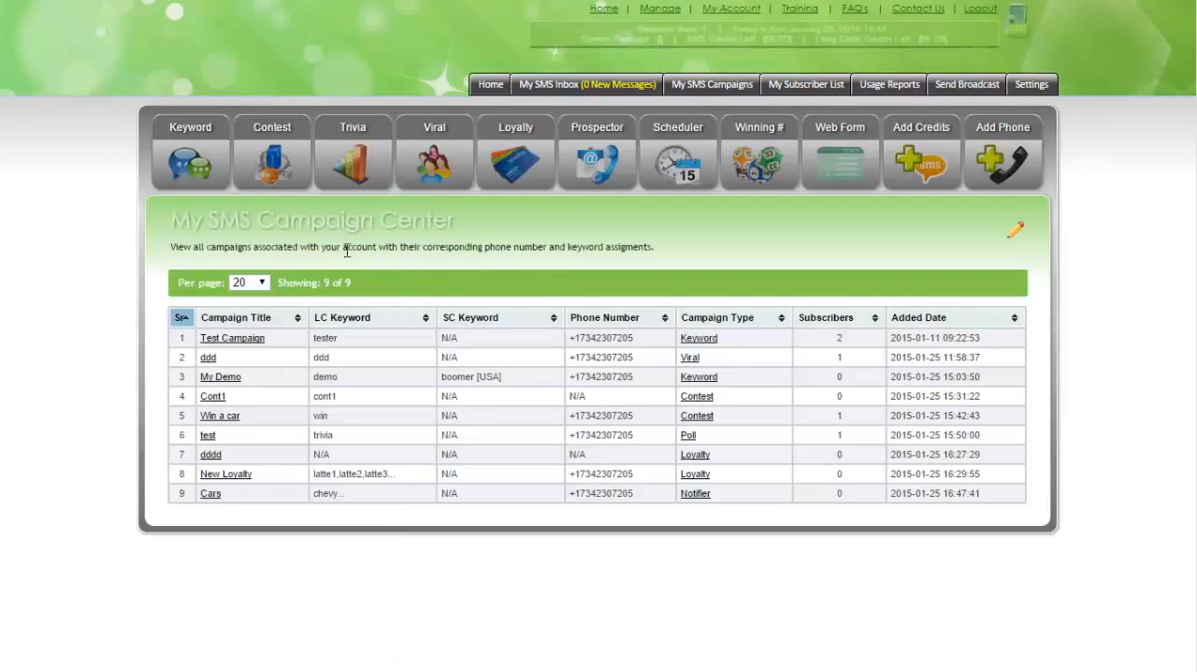
pyautogui.click(613, 163)
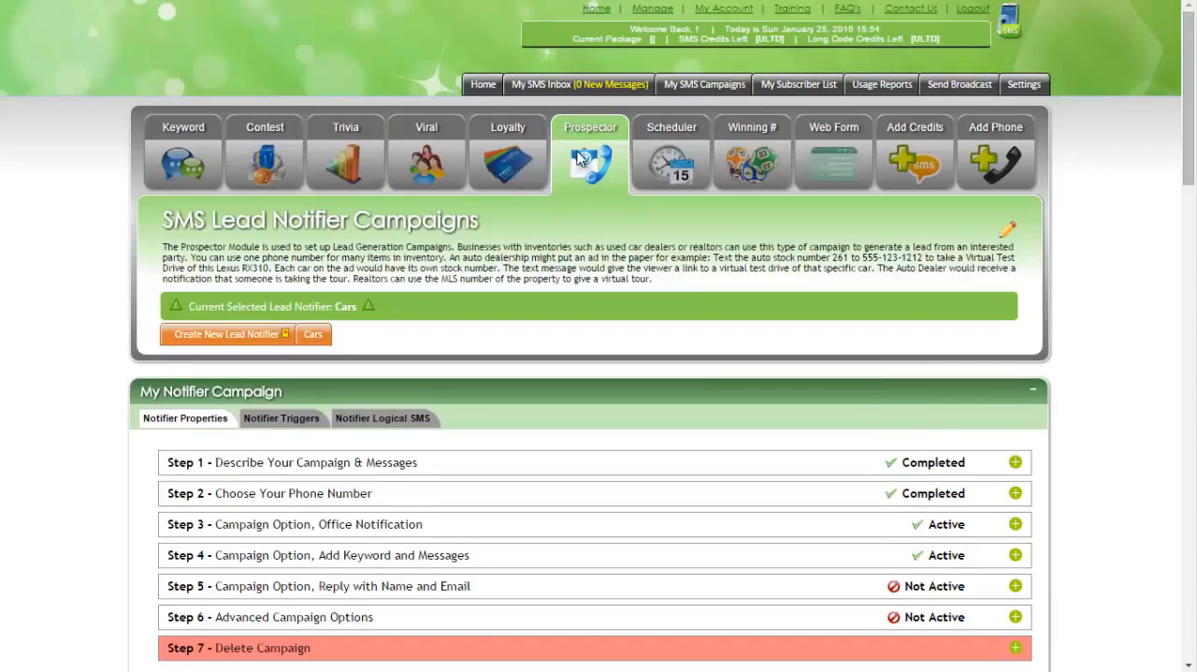
pyautogui.scroll(-2, 702, 293)
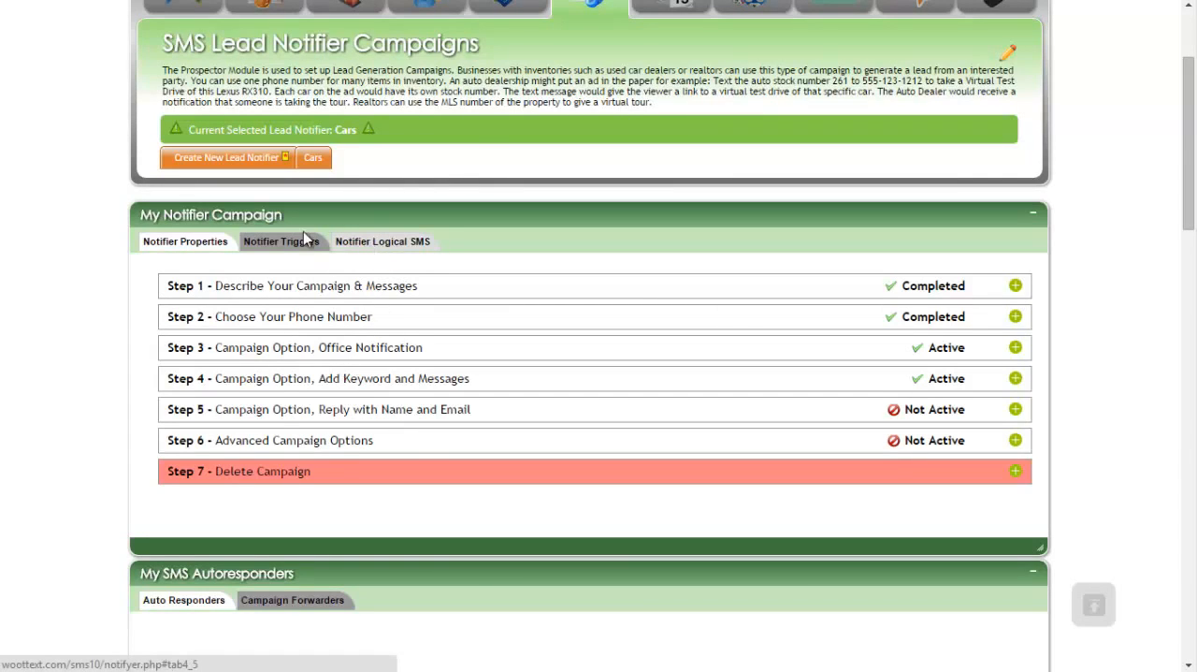
pyautogui.scroll(-4, 477, 440)
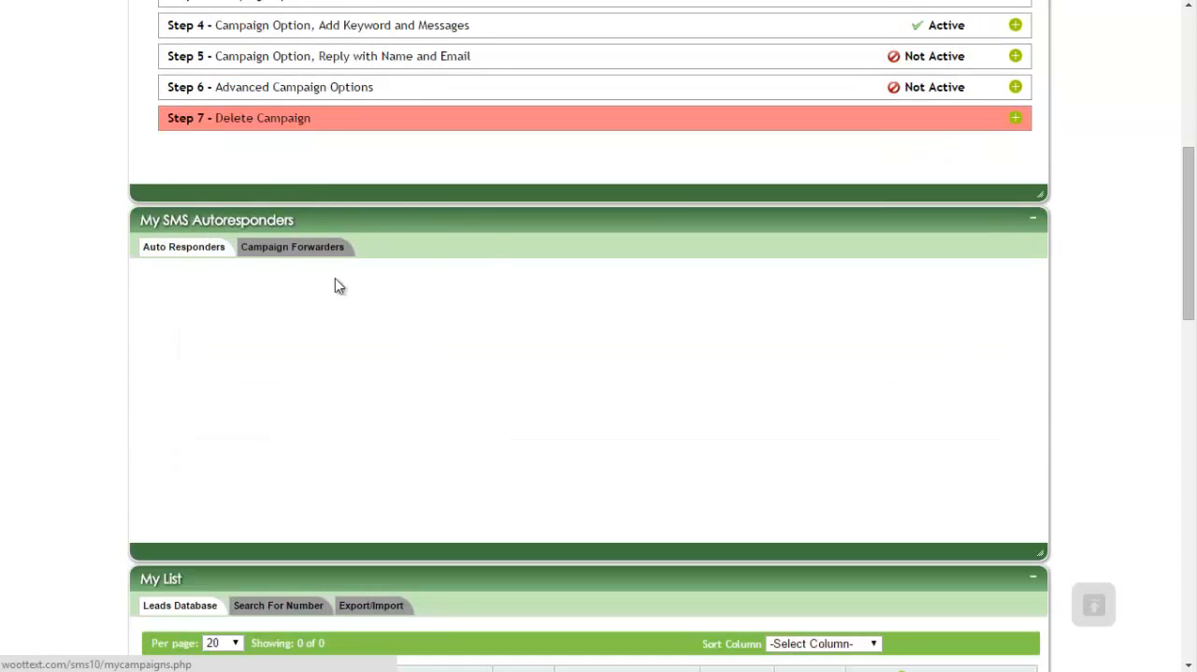
pyautogui.scroll(6, 751, 340)
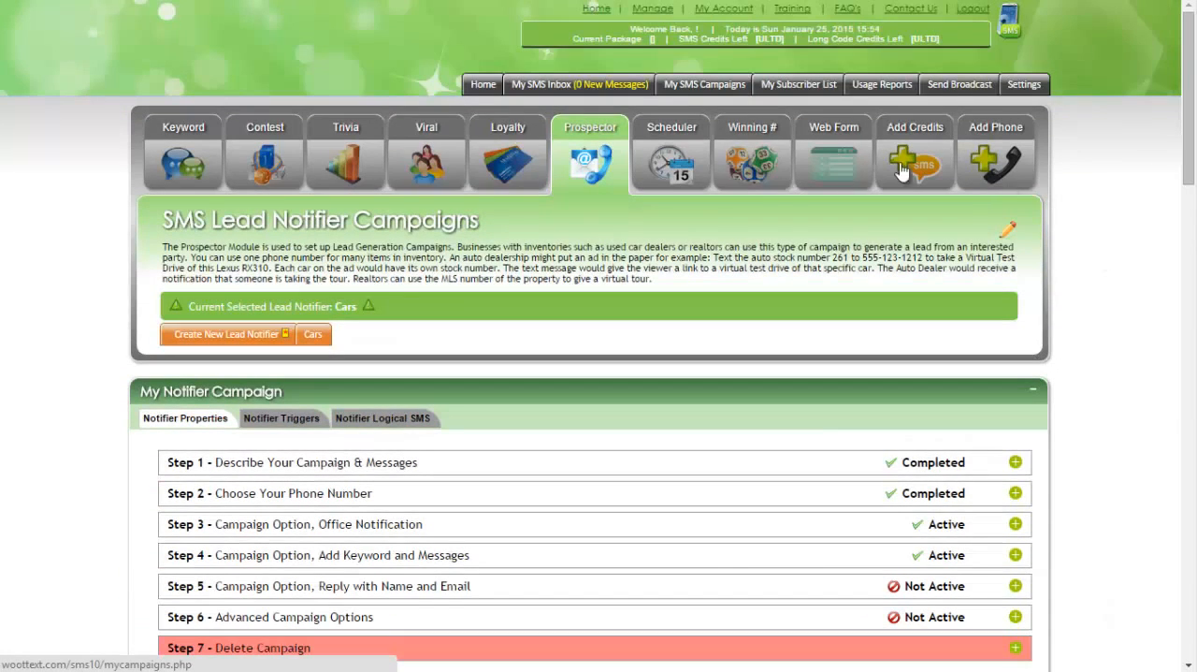